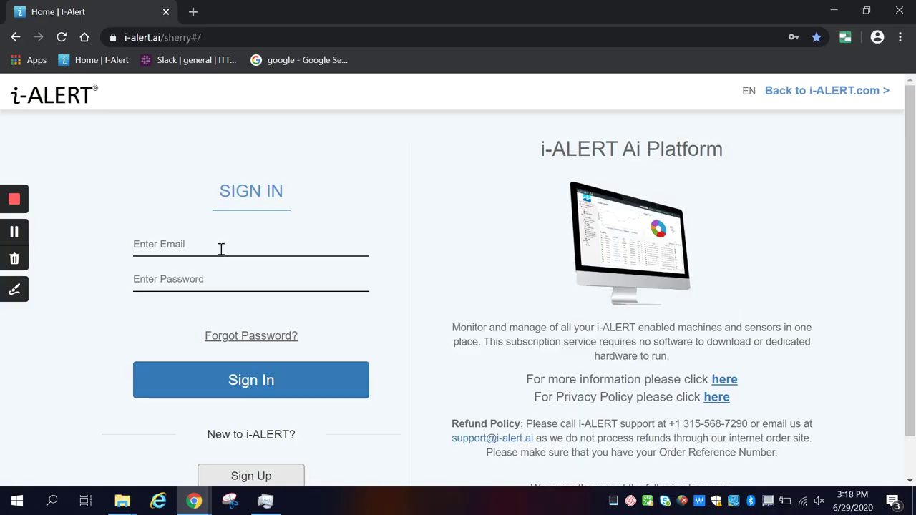
Fill the sign-in form with the saved account email and password from autofill
click(221, 248)
click(218, 276)
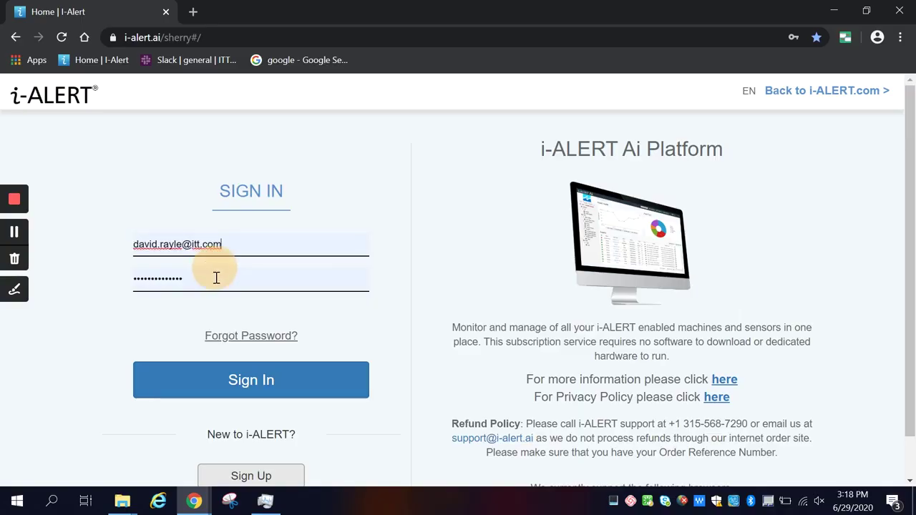
Sign in, choose the i-ALERT Demo site, and open 30K CFM from the Seneca Falls sensors
click(213, 383)
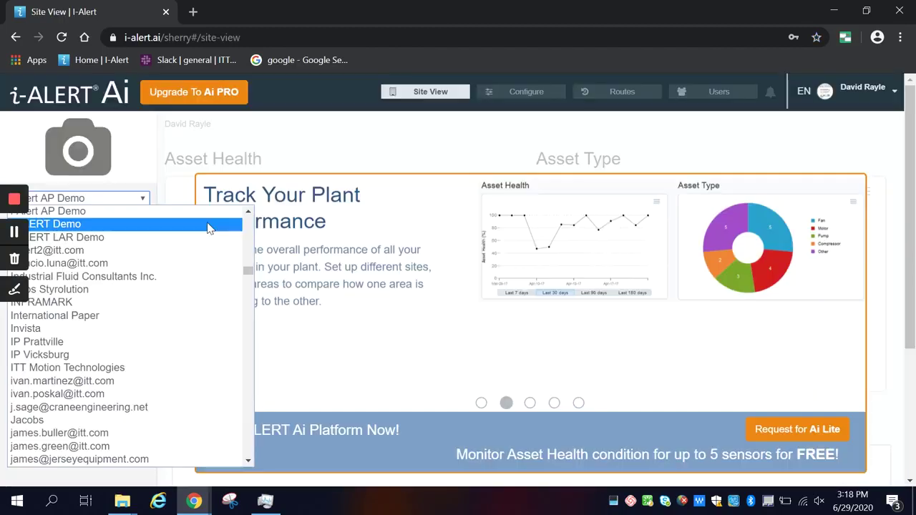
click(213, 225)
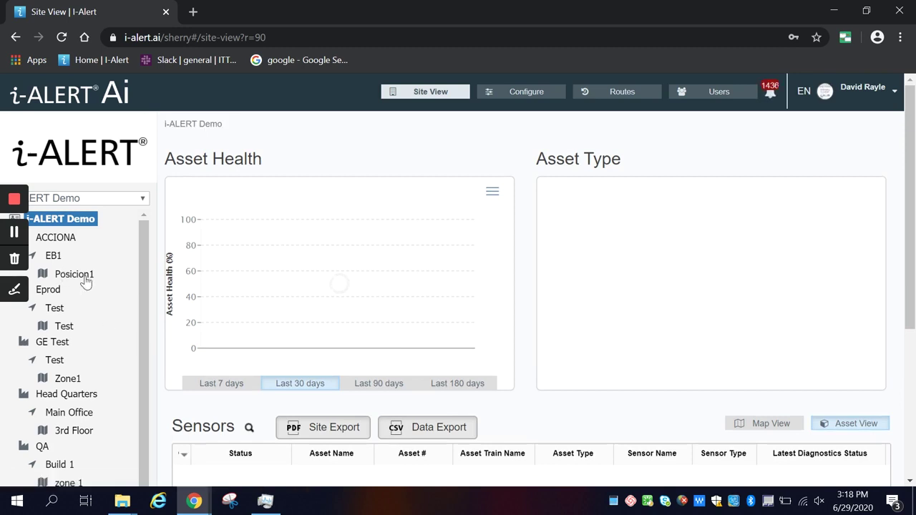
scroll(72, 344, down, 5)
click(68, 351)
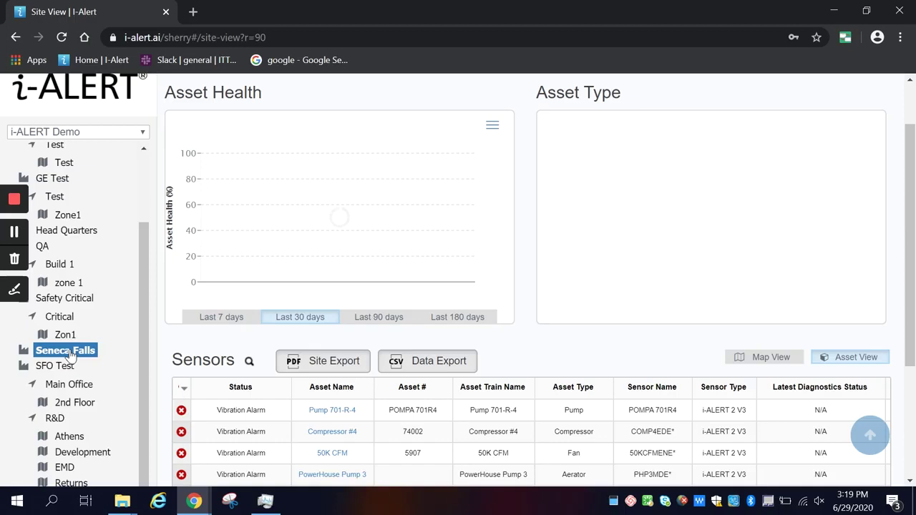
scroll(70, 356, down, 5)
click(333, 305)
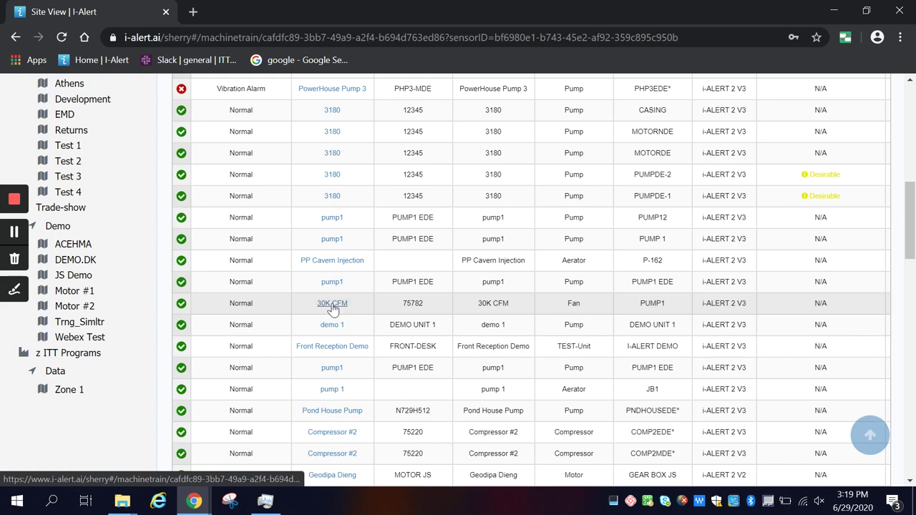
On the 30K CFM page, set Orientation Type to HORIZONTAL and Line Frequency to 60 Hz
click(332, 304)
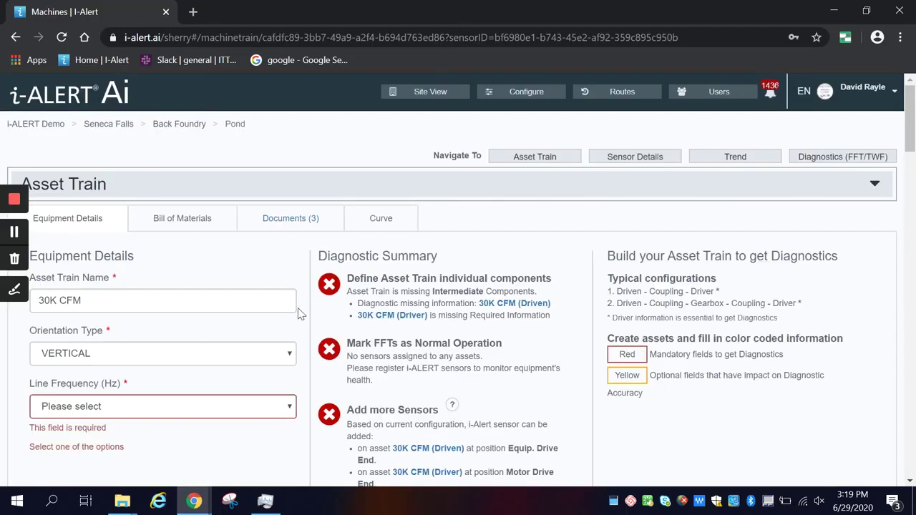
click(286, 352)
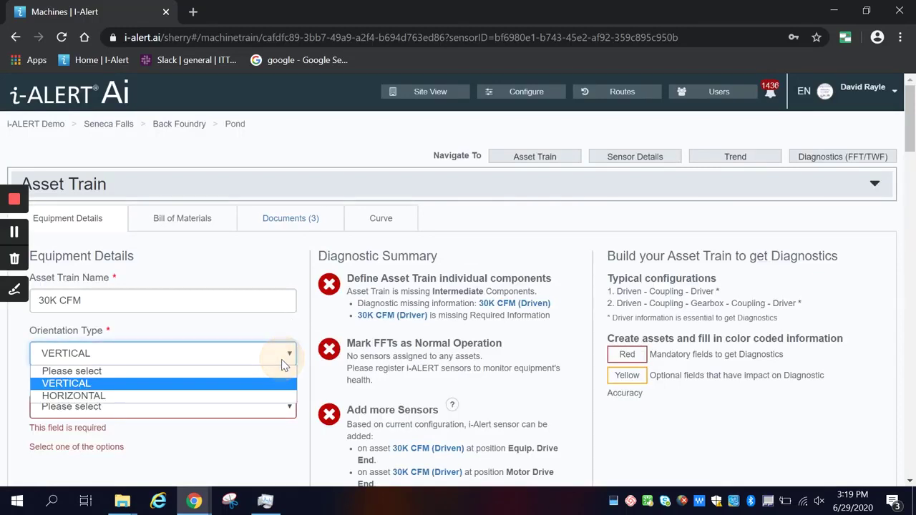
click(256, 397)
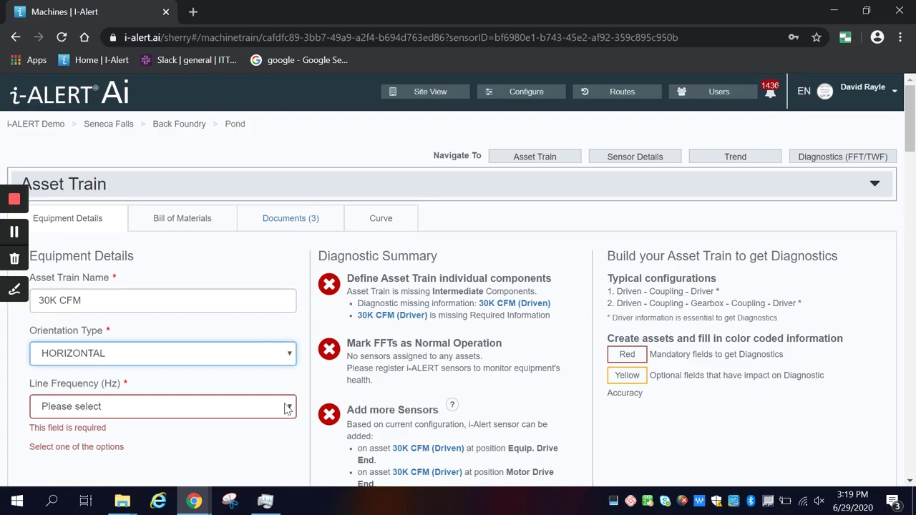
click(287, 408)
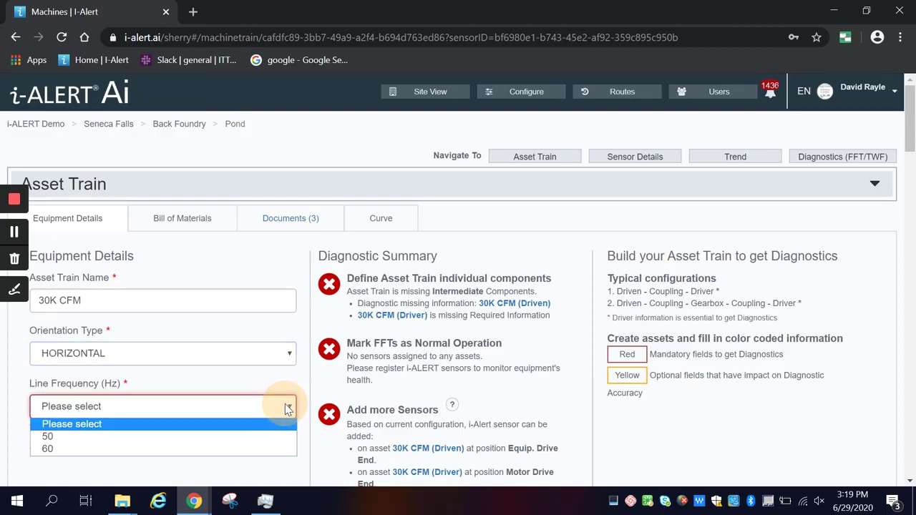
click(265, 449)
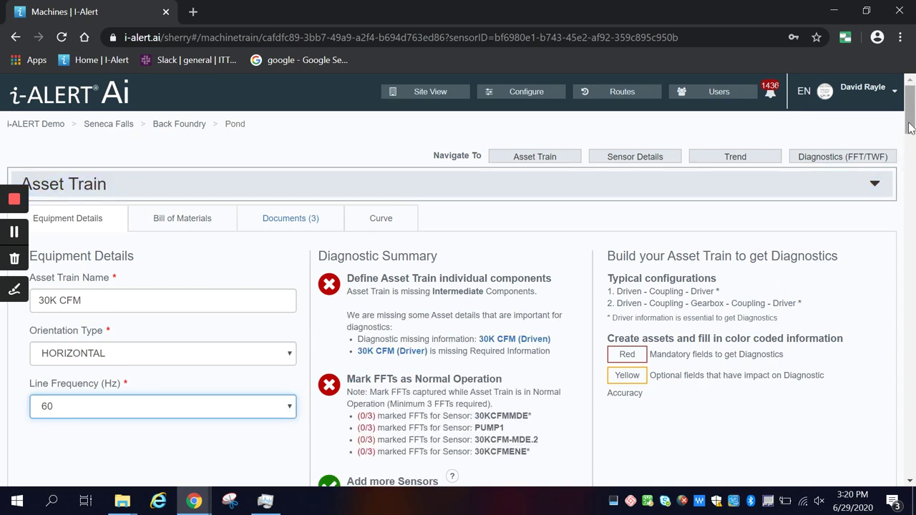
drag(910, 127, 905, 177)
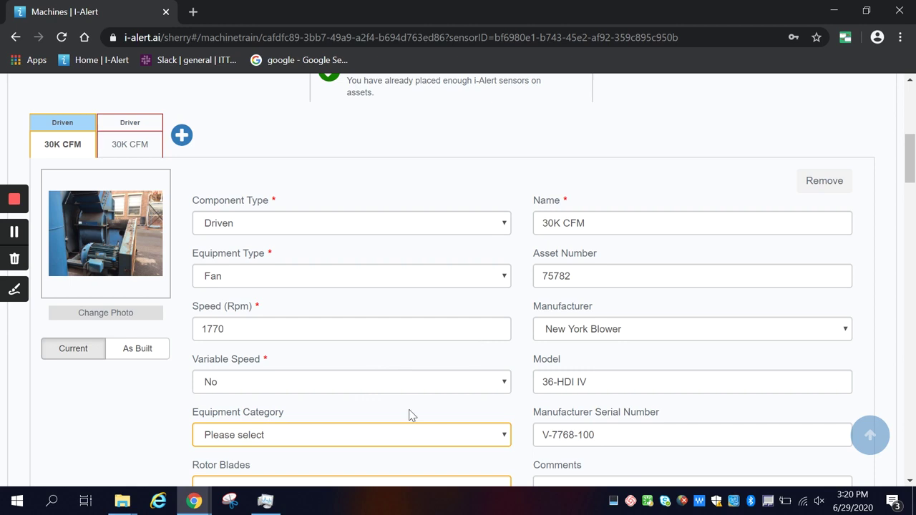
Set the driven fan's equipment category to Overhung Rotor
click(499, 438)
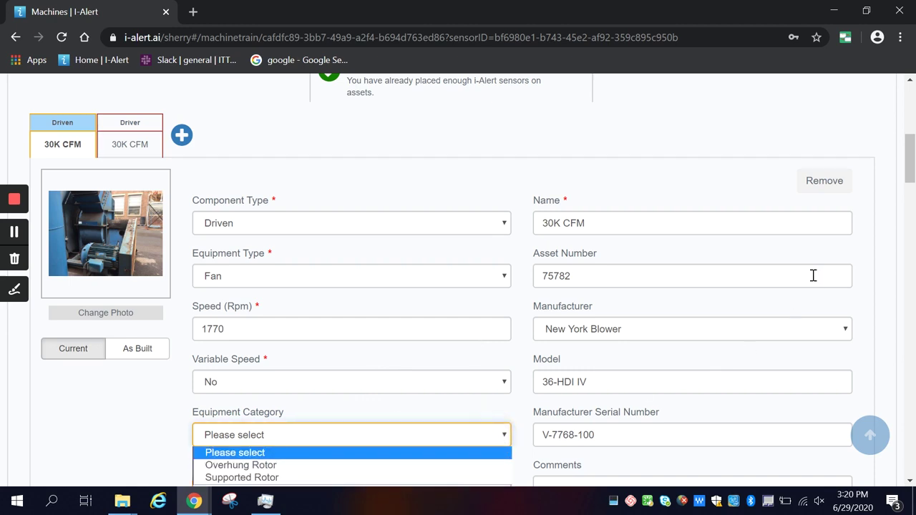
click(911, 182)
mouse_move(911, 183)
mouse_down()
mouse_move(900, 197)
mouse_move(912, 208)
mouse_up()
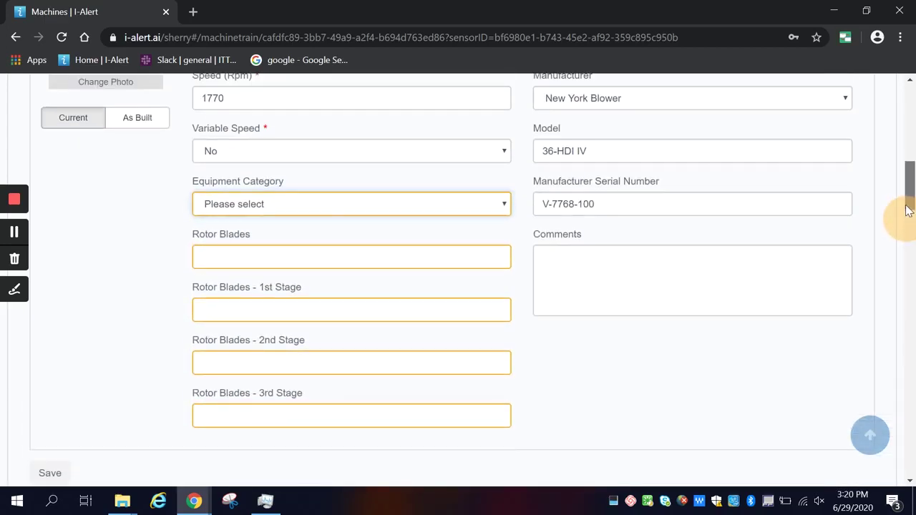
scroll(439, 333, up, 1)
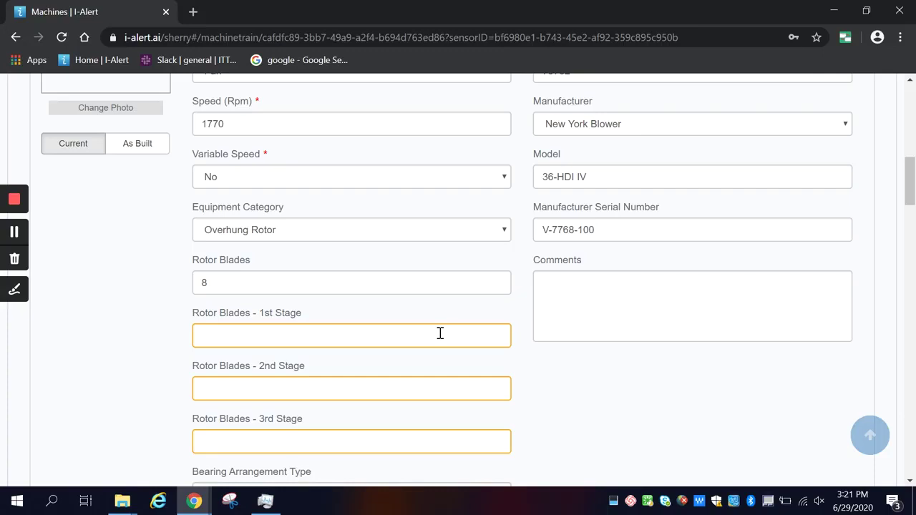
Choose all ball bearings with free end cooling fan and enter 8 first-stage rotor blades
click(507, 340)
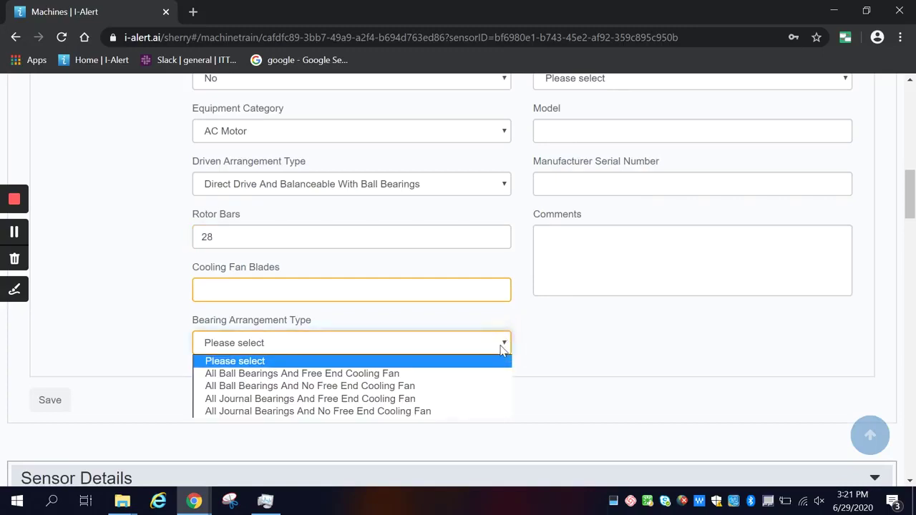
click(465, 373)
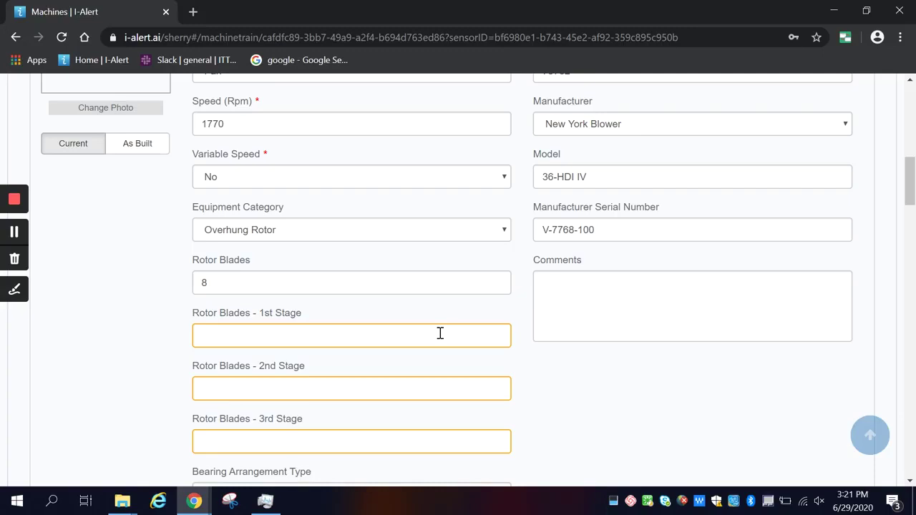
click(440, 334)
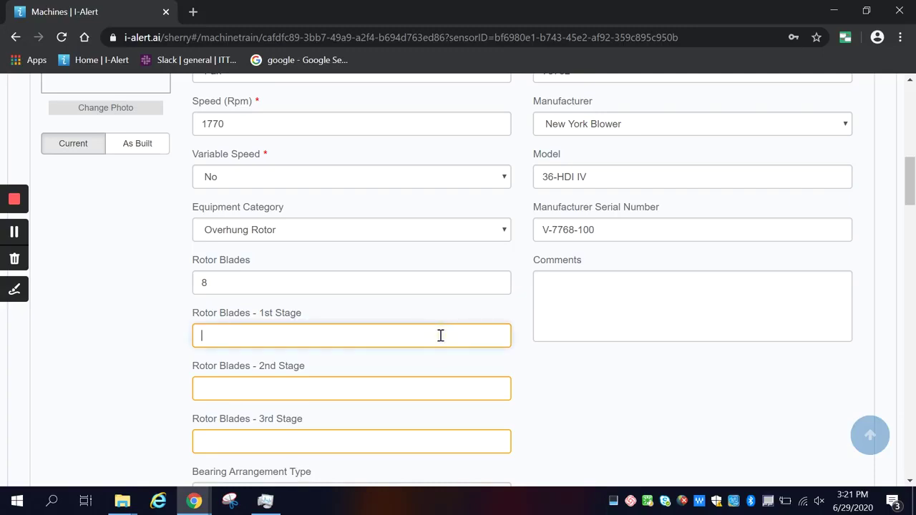
text(8)
scroll(848, 298, up, 5)
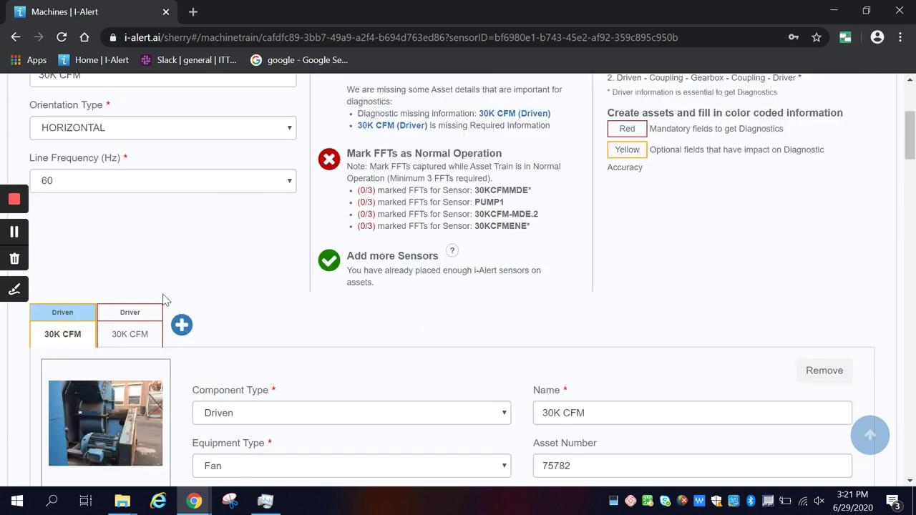
Make the Driver component a Motor in the AC Motor category
click(127, 336)
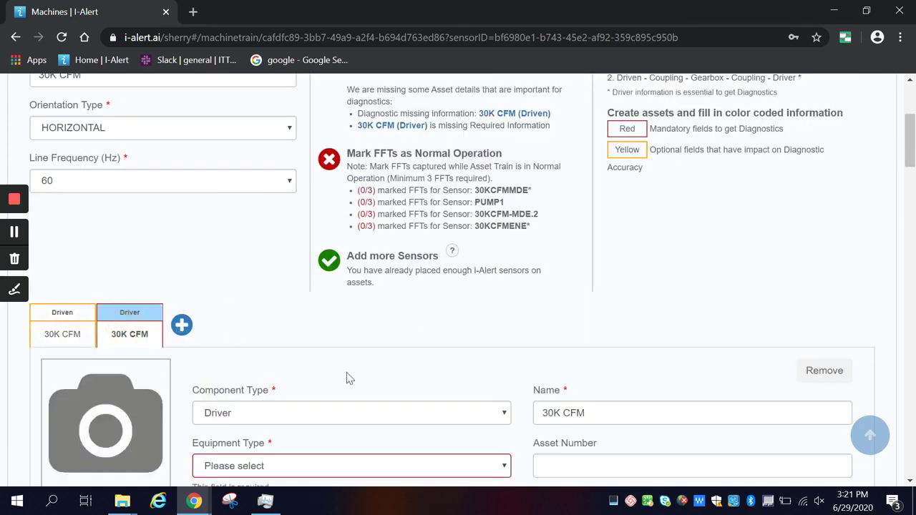
click(505, 466)
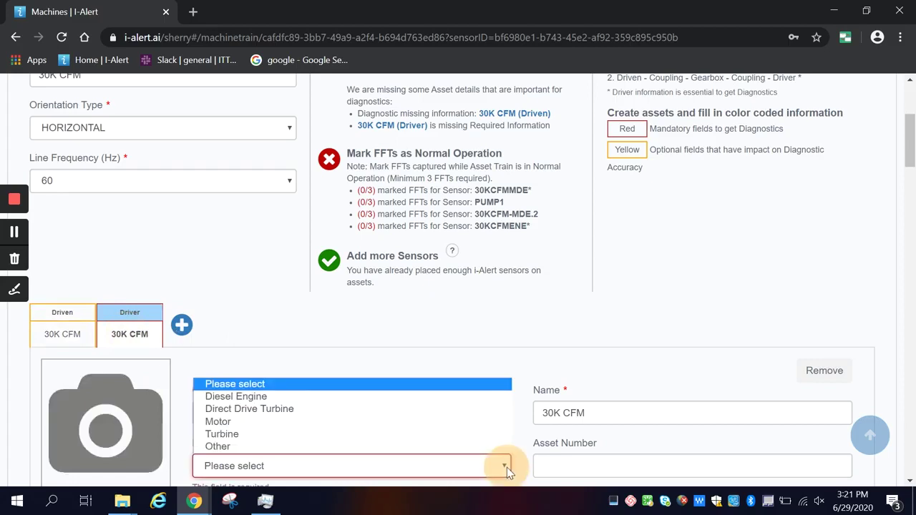
click(449, 423)
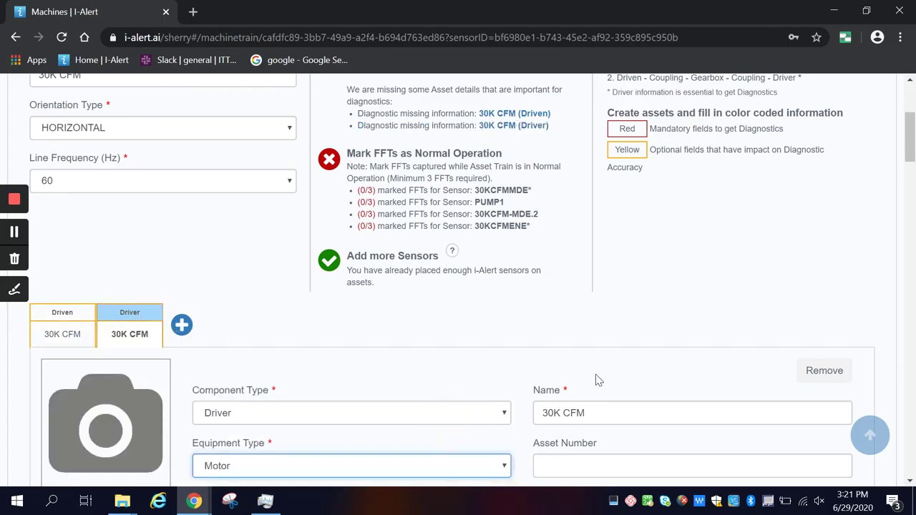
drag(911, 158, 911, 194)
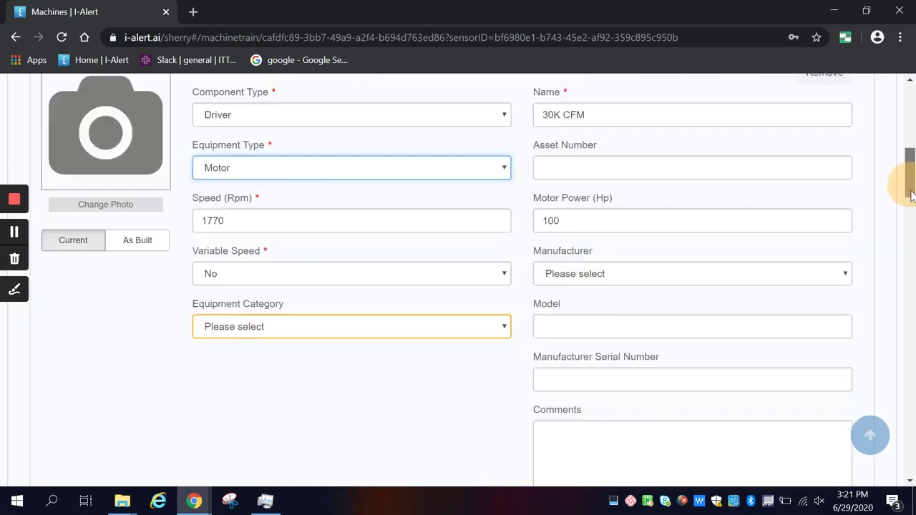
scroll(906, 194, down, 1)
scroll(906, 189, up, 1)
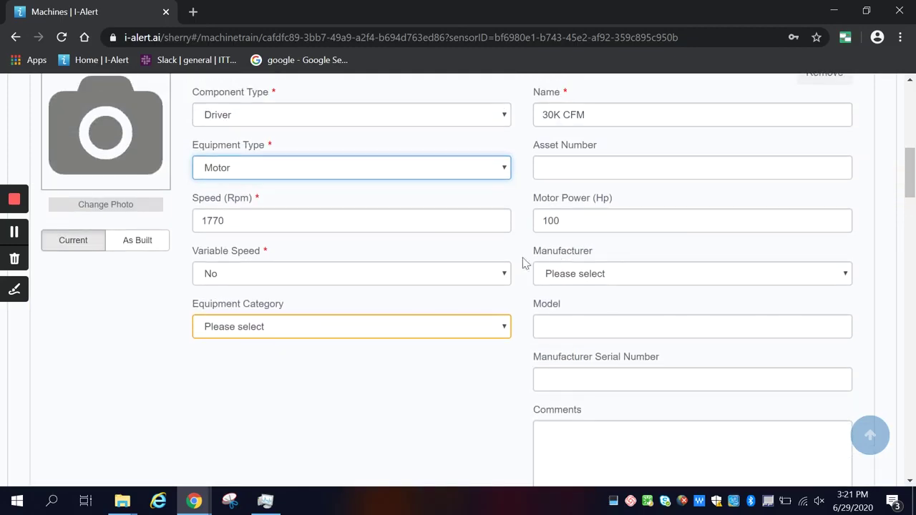
click(500, 328)
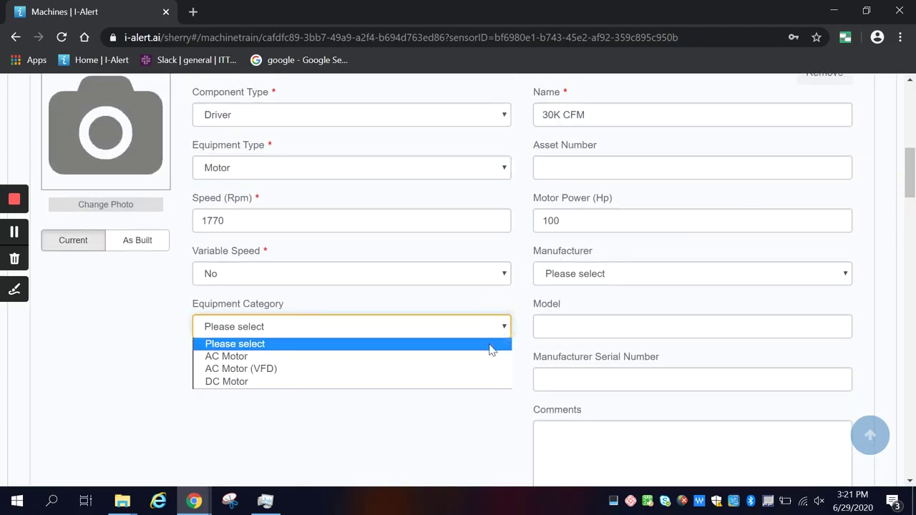
click(492, 356)
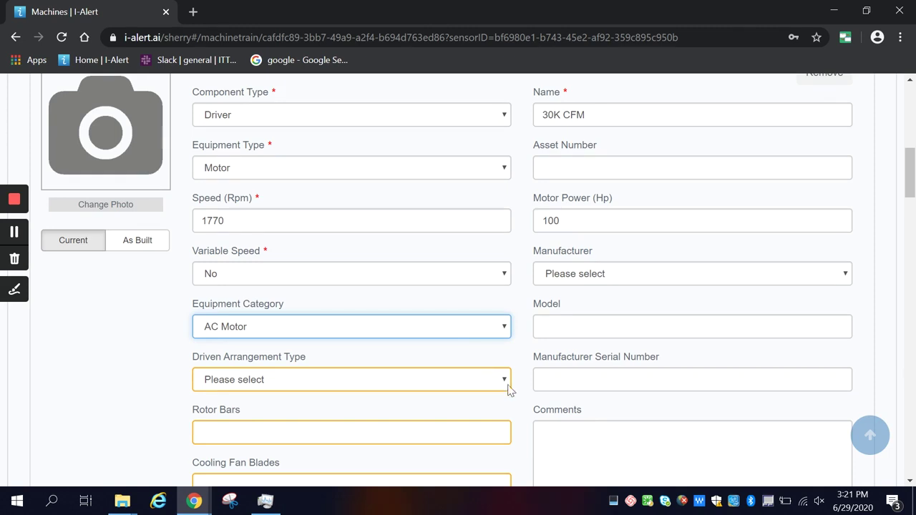
Set direct drive with ball bearings, 28 rotor bars, and all-ball-bearing free-end cooling fan, then save
click(501, 379)
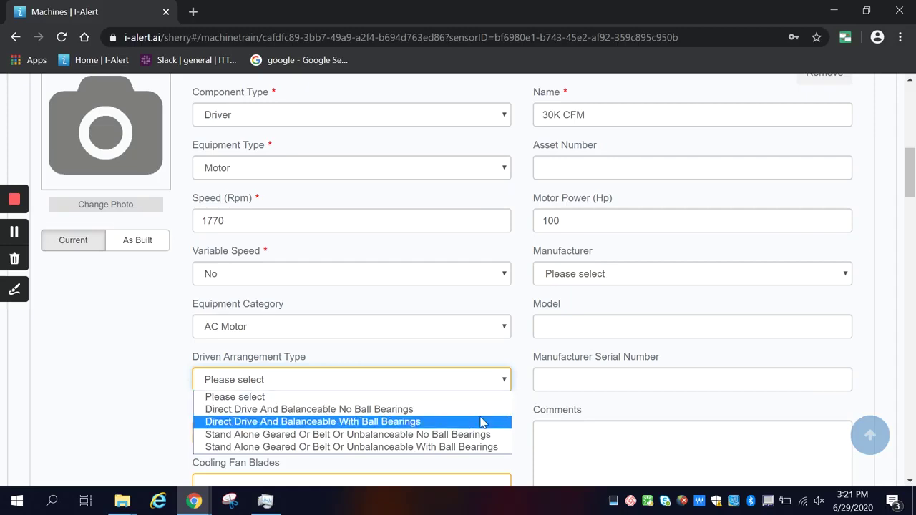
click(481, 423)
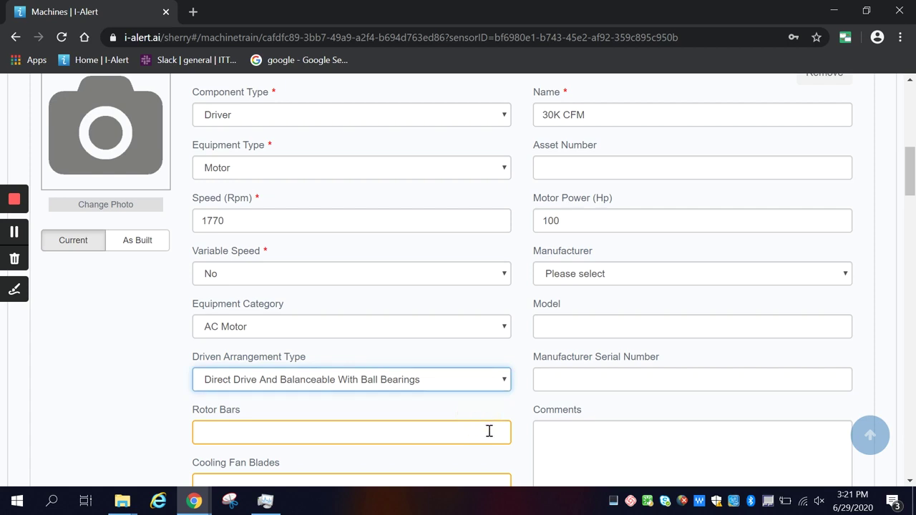
click(489, 430)
text(28)
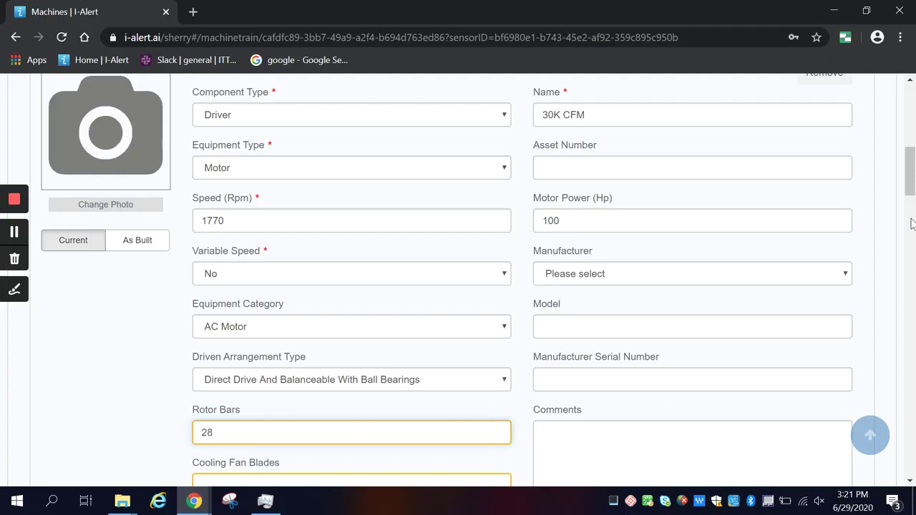
drag(910, 186, 909, 209)
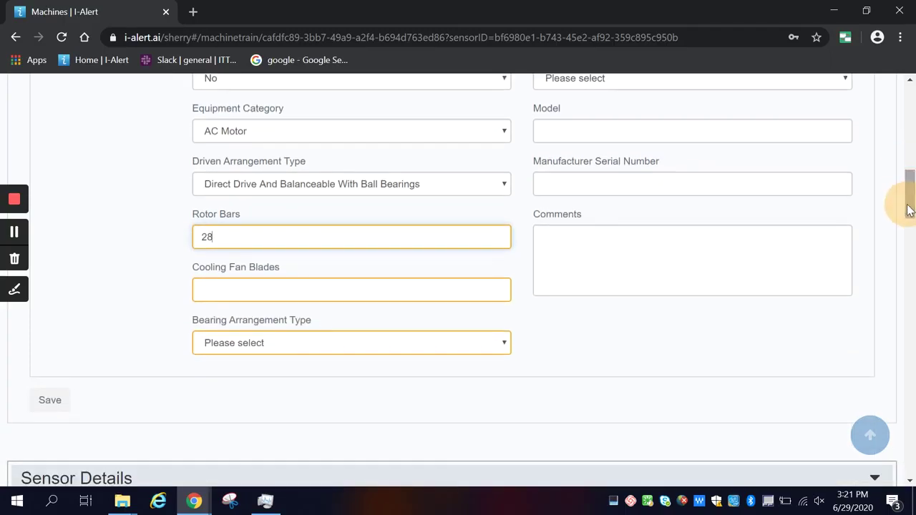
click(508, 347)
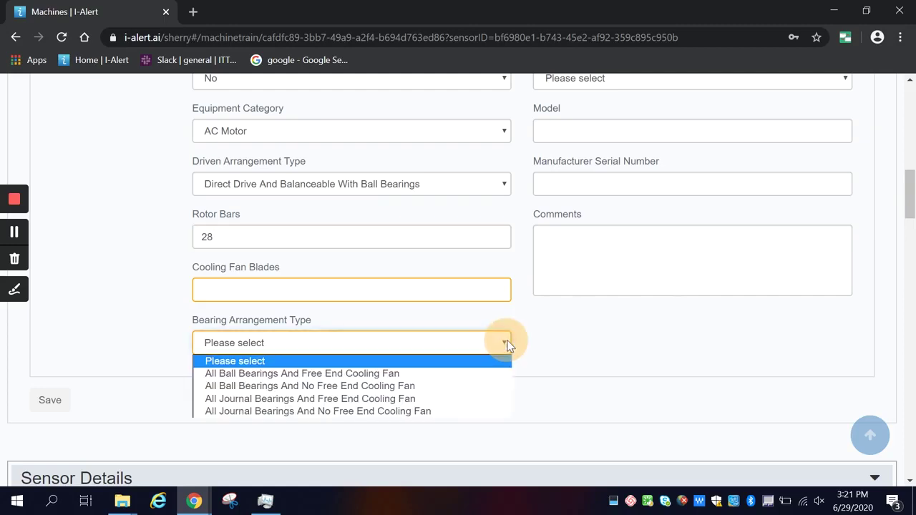
click(464, 375)
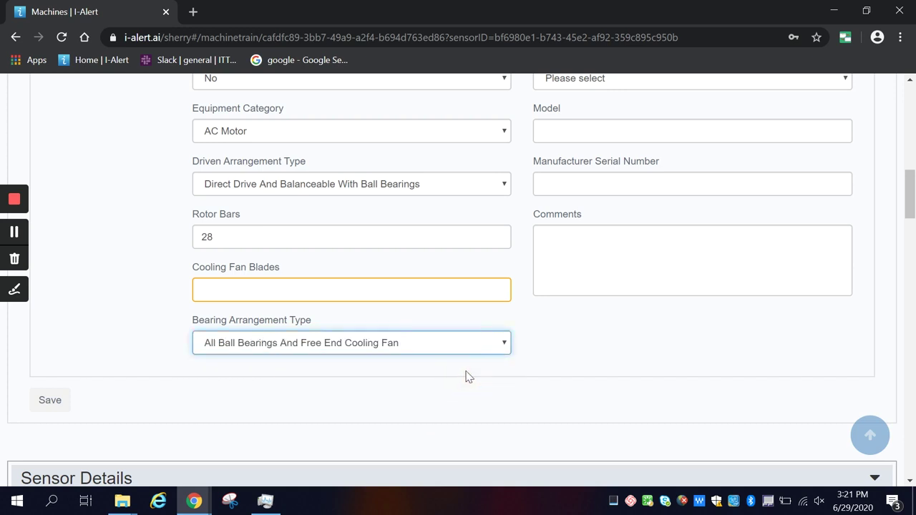
click(60, 404)
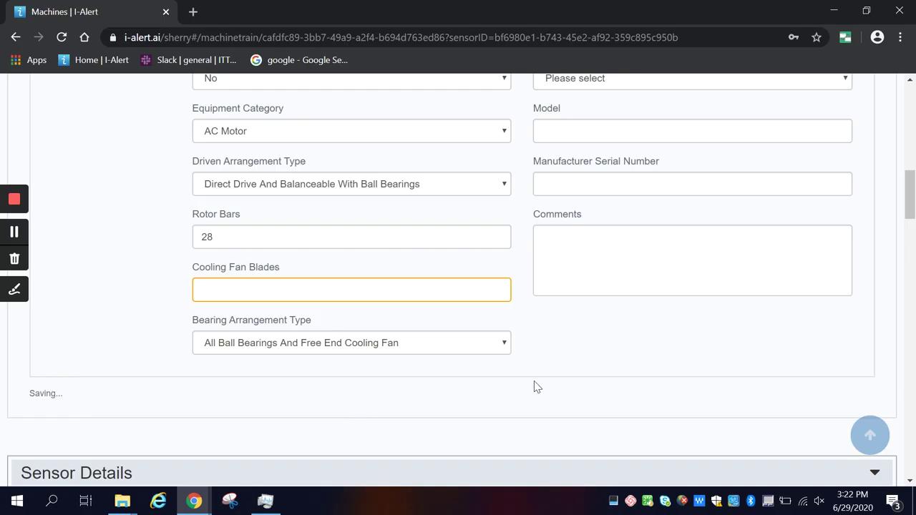
Add an Intermediate asset to the 30K CFM train with the + button
click(181, 217)
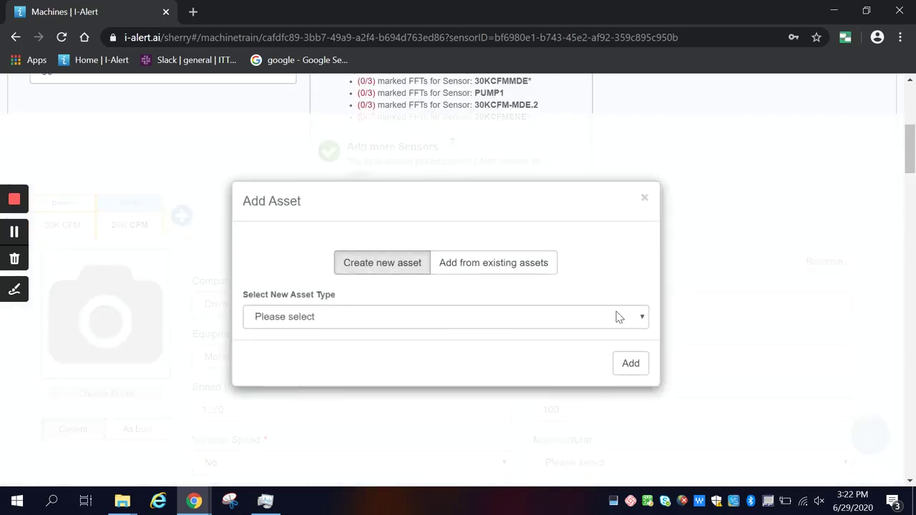
click(644, 319)
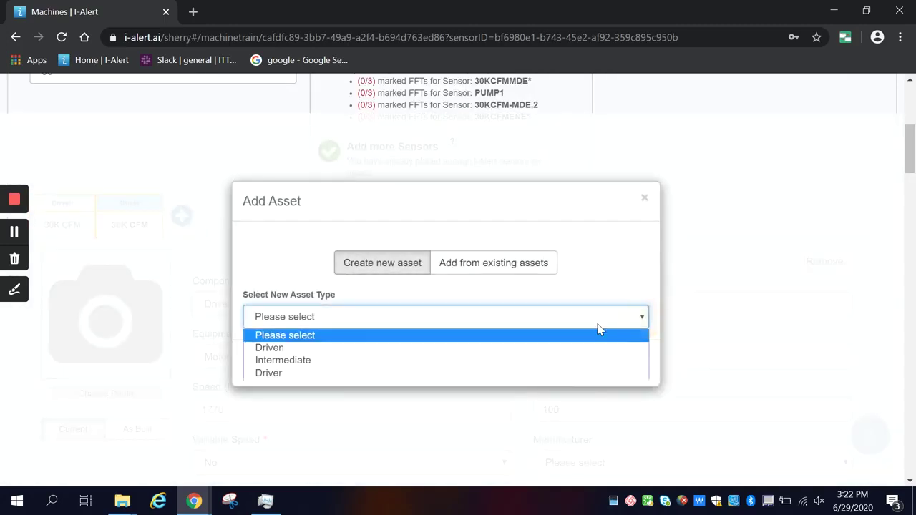
click(515, 360)
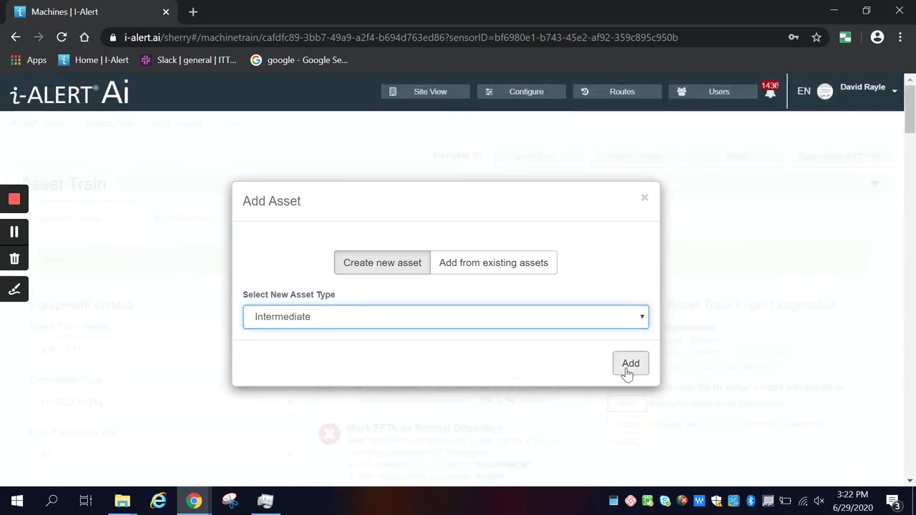
click(625, 365)
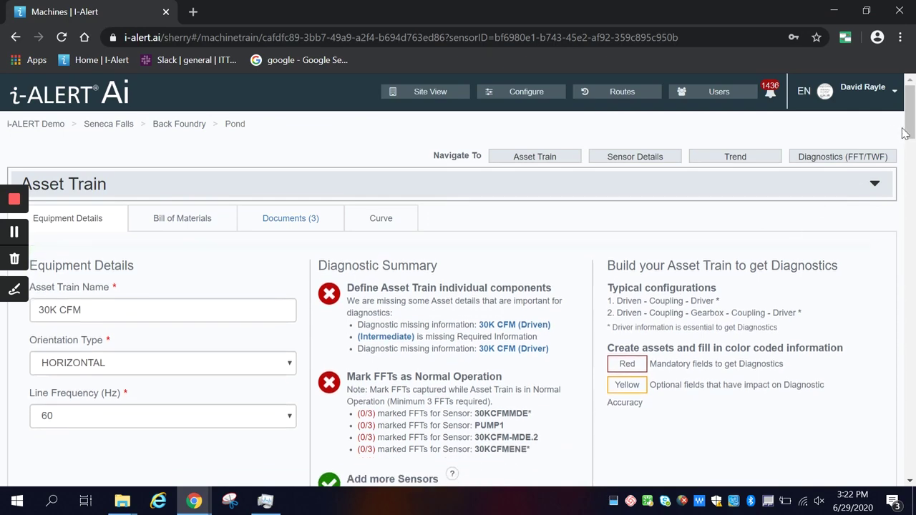
Make the intermediate a Coupling with Variable Speed No and Flexible Coupling category
drag(906, 133, 902, 174)
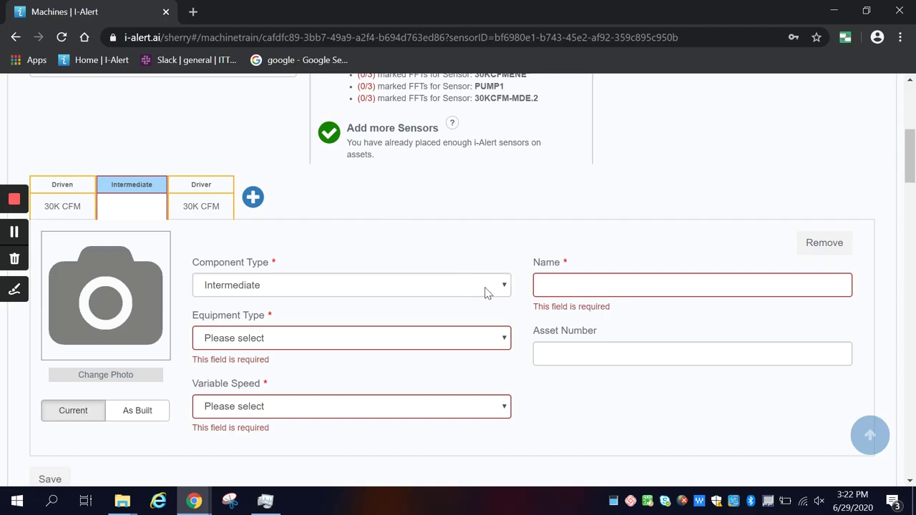
click(497, 338)
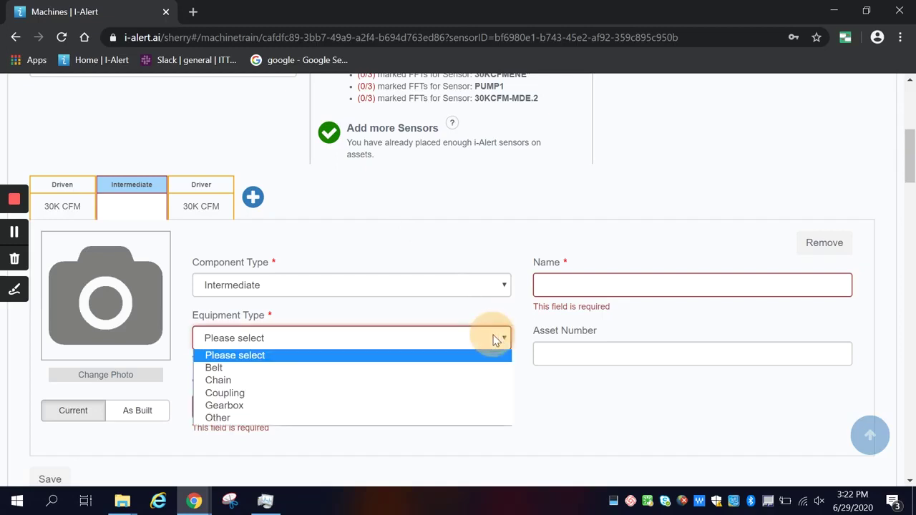
click(480, 393)
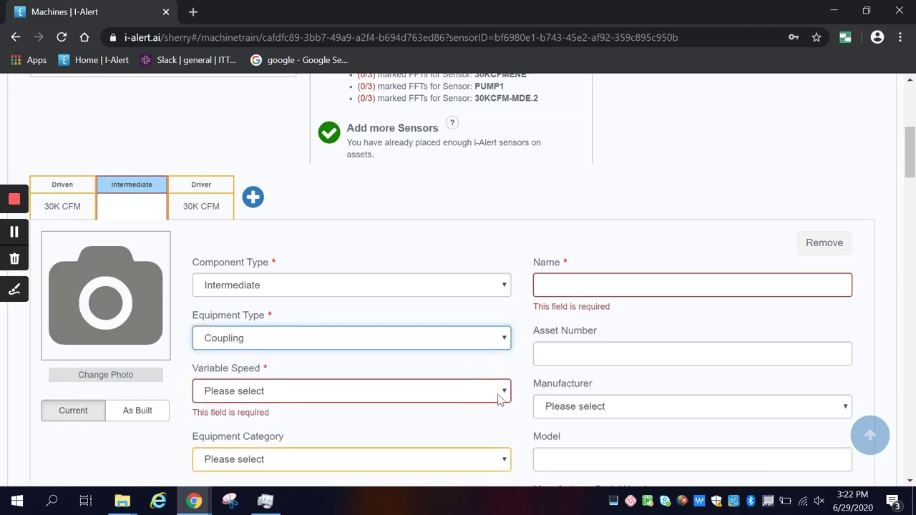
click(506, 394)
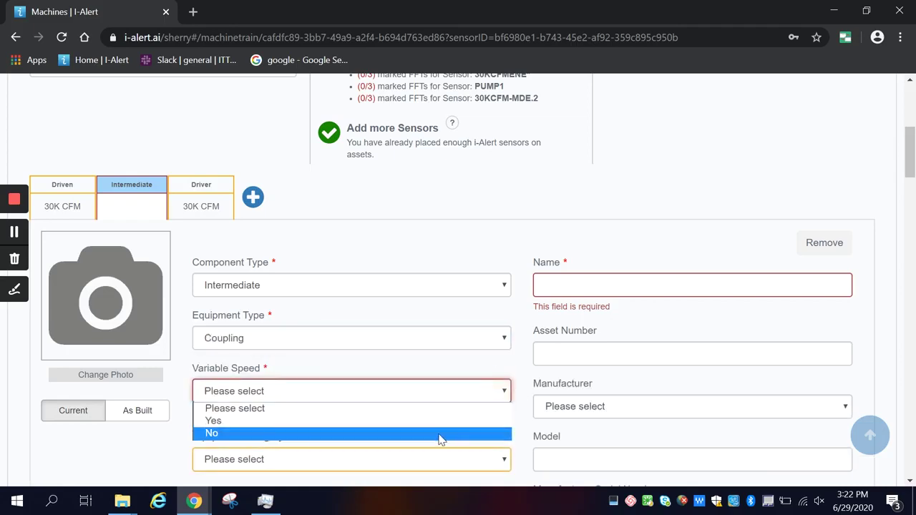
click(438, 433)
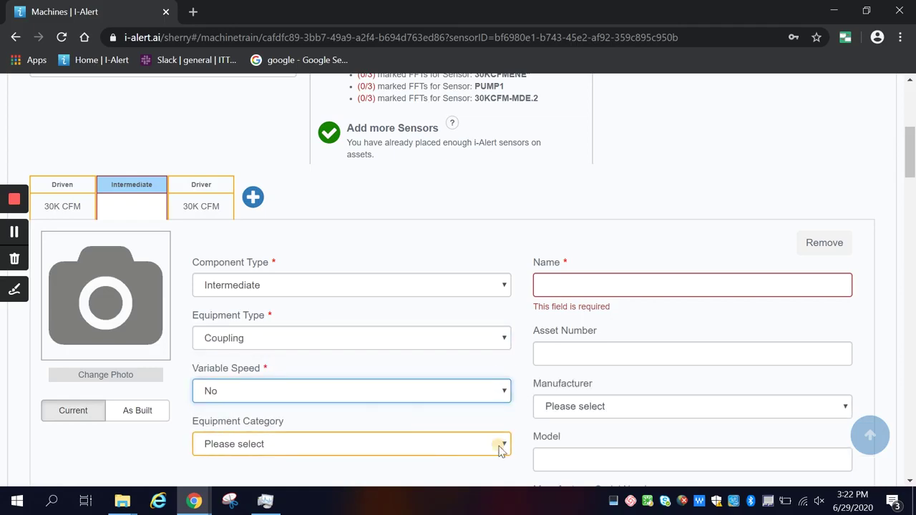
click(499, 447)
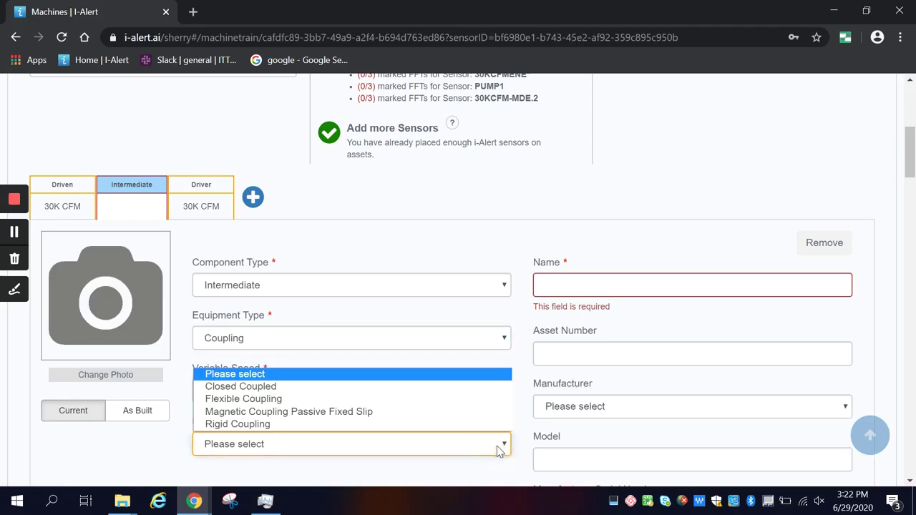
click(491, 401)
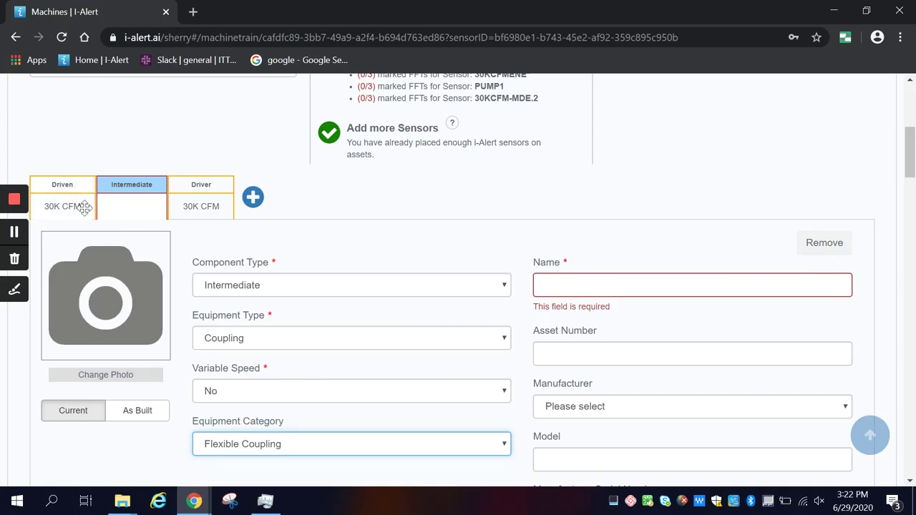
Name the coupling INTERMEDIATE_30K CFM and save its details
click(563, 280)
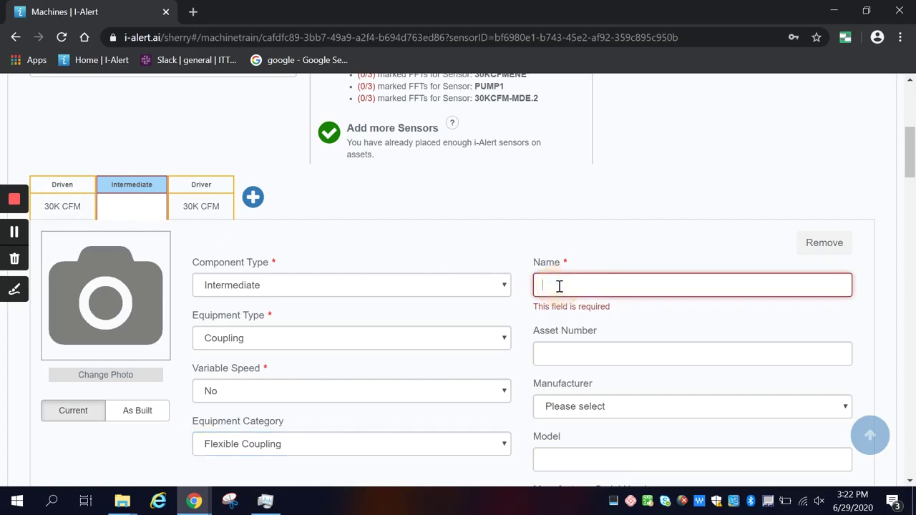
text(INTERMEDIATE_30K CFM)
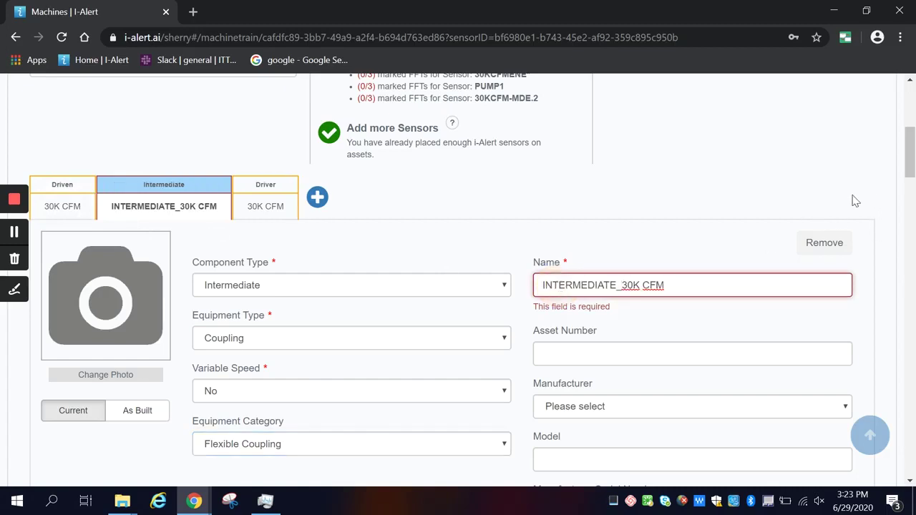
drag(909, 154, 906, 204)
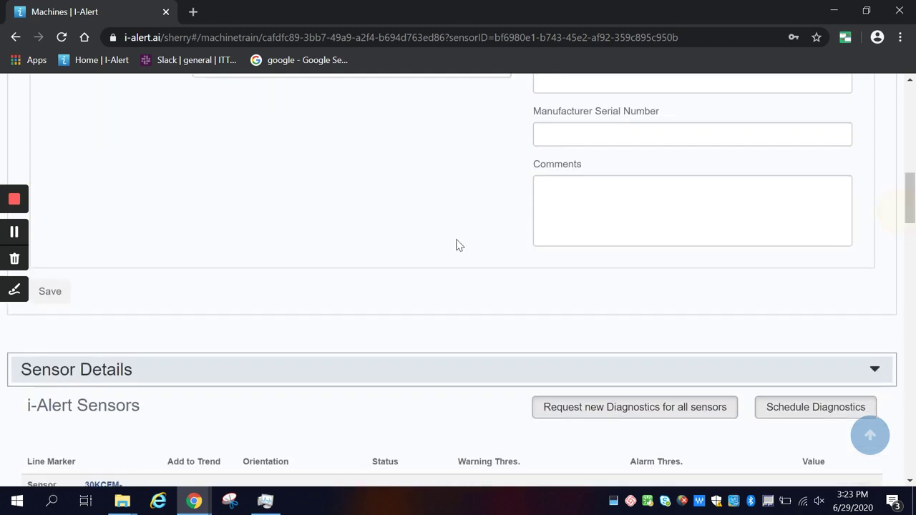
click(65, 294)
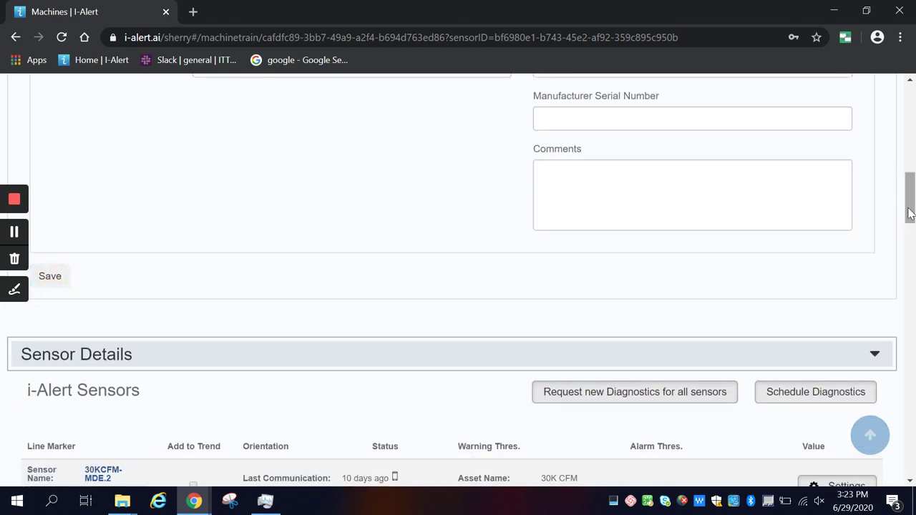
drag(910, 208, 910, 177)
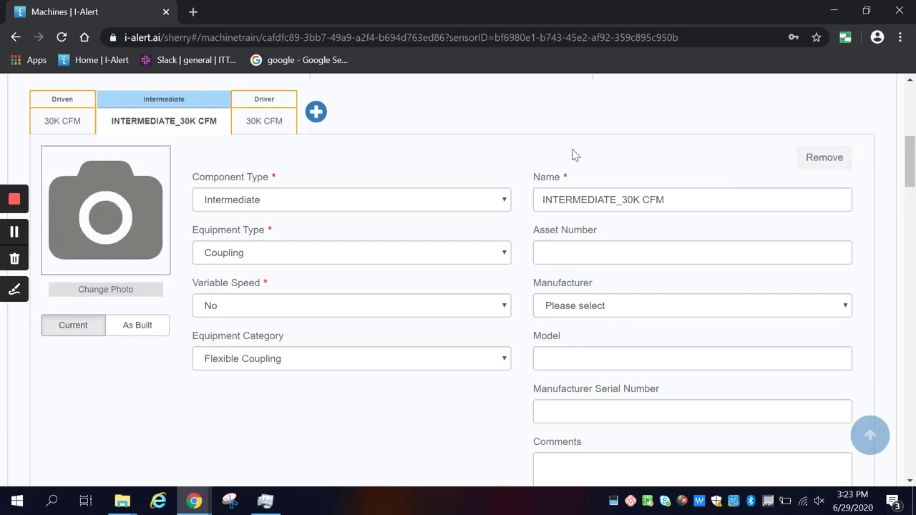
Rename the components DRIVER_30K CFM and DRIVEN_30K CFM by adding name prefixes
click(264, 122)
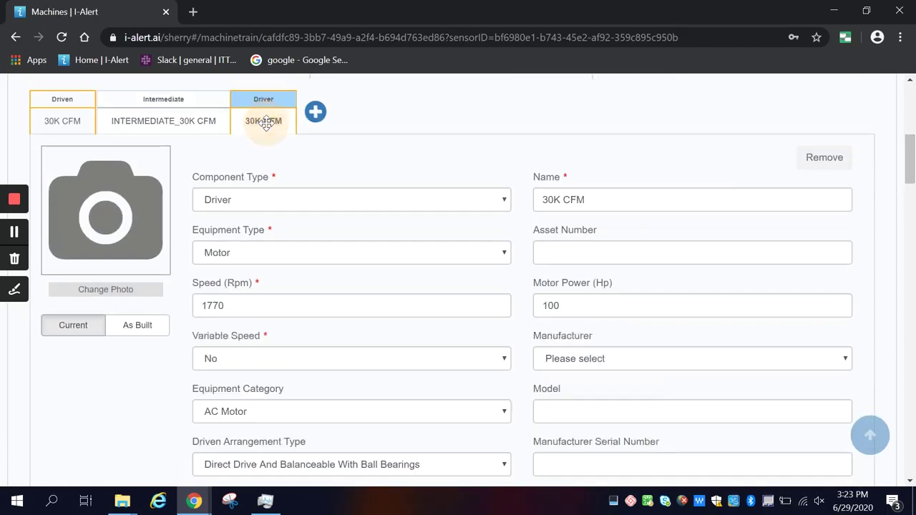
click(544, 199)
text(DRIVER)
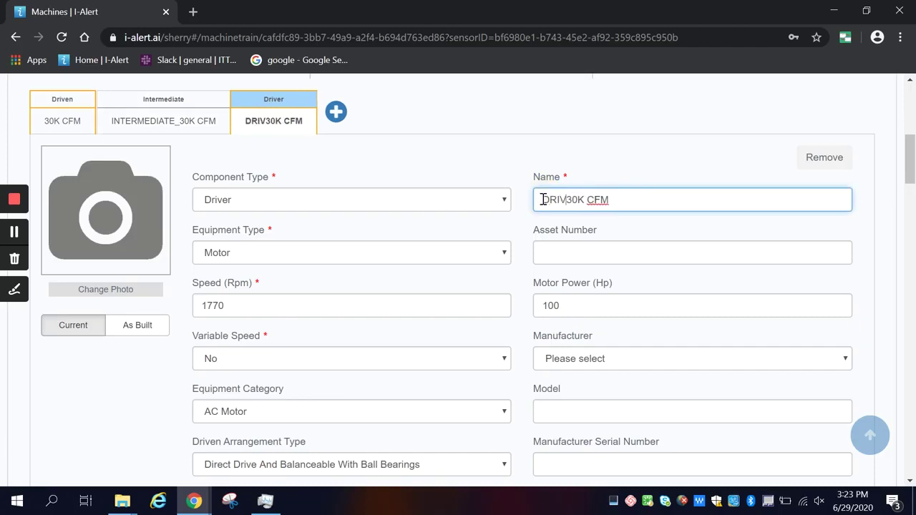
text(_)
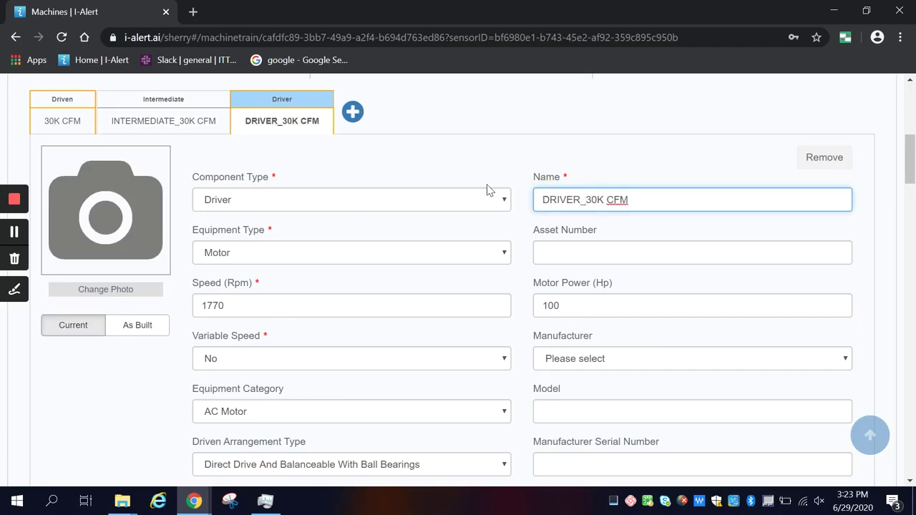
click(63, 120)
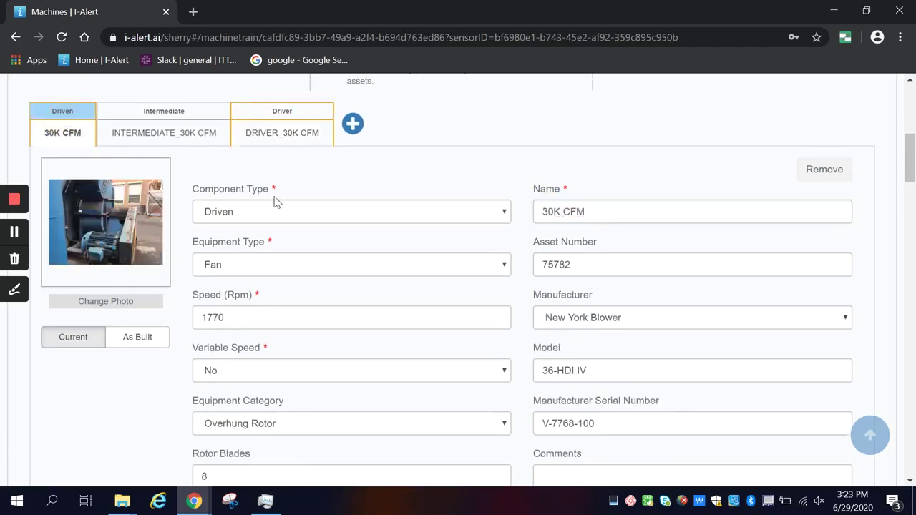
click(539, 215)
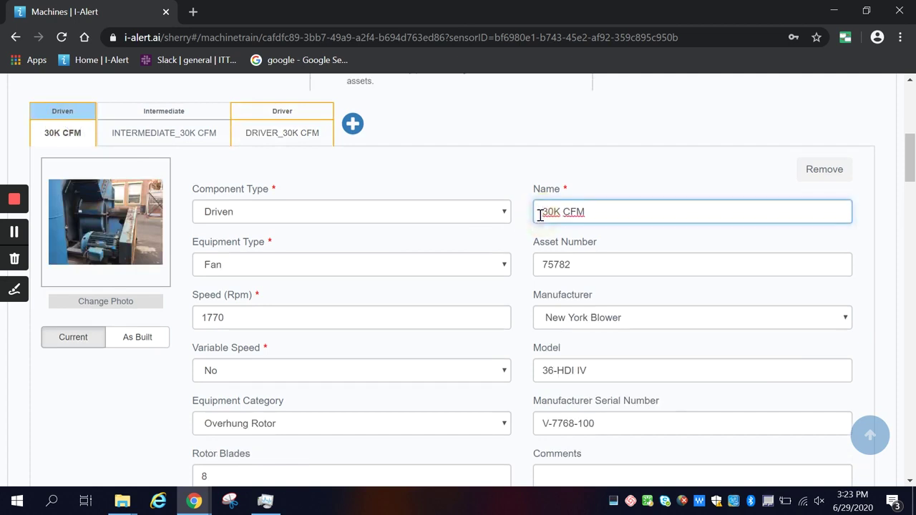
text(DRIVEN)
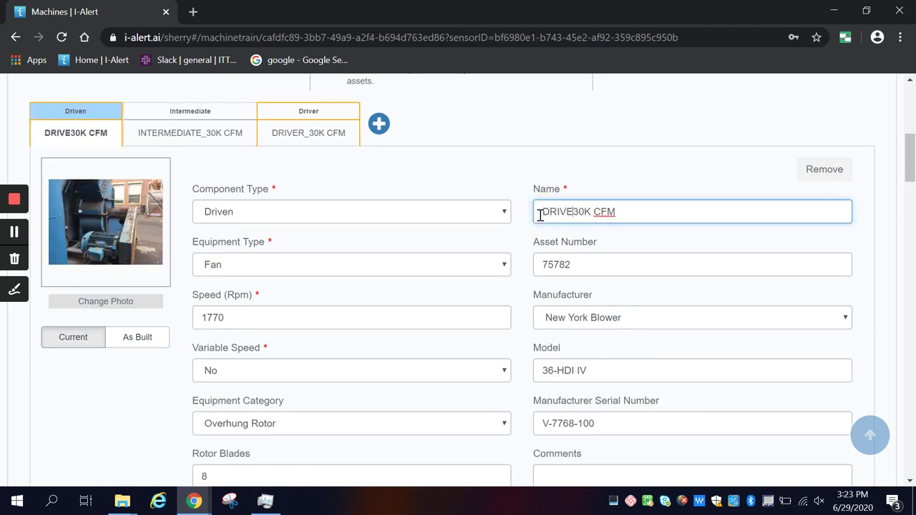
text(_)
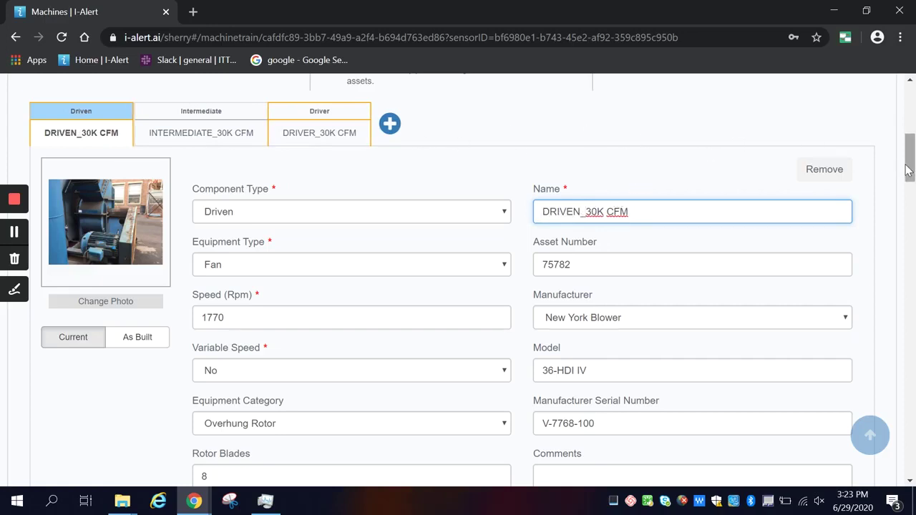
drag(909, 167, 909, 230)
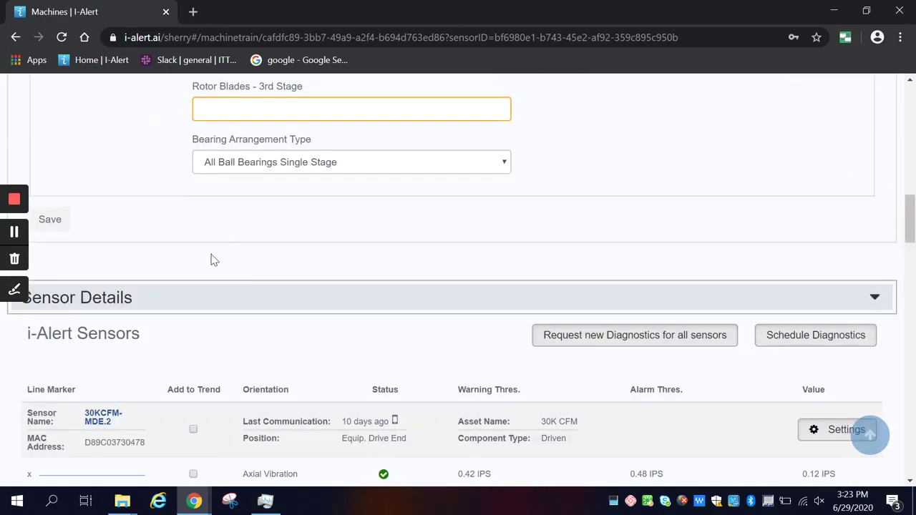
Save the renamed components and set the trend time range to Show All History
click(48, 219)
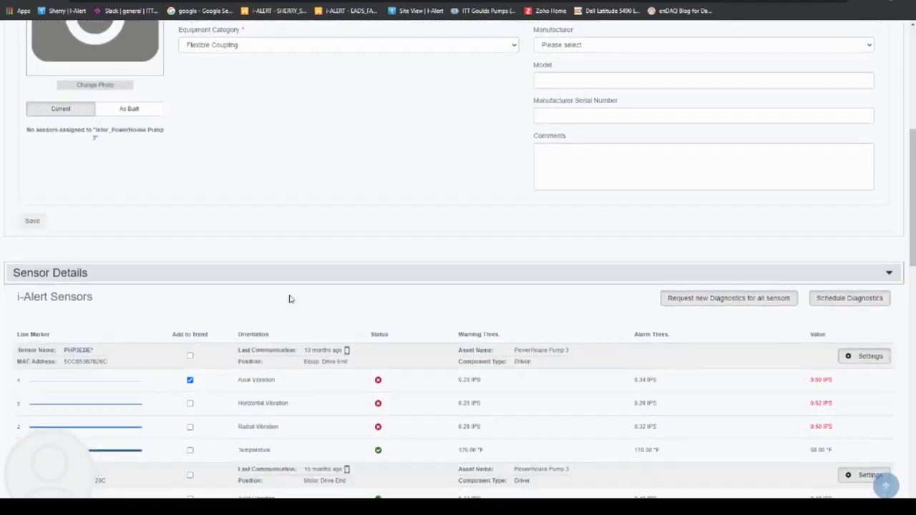
scroll(287, 298, down, 4)
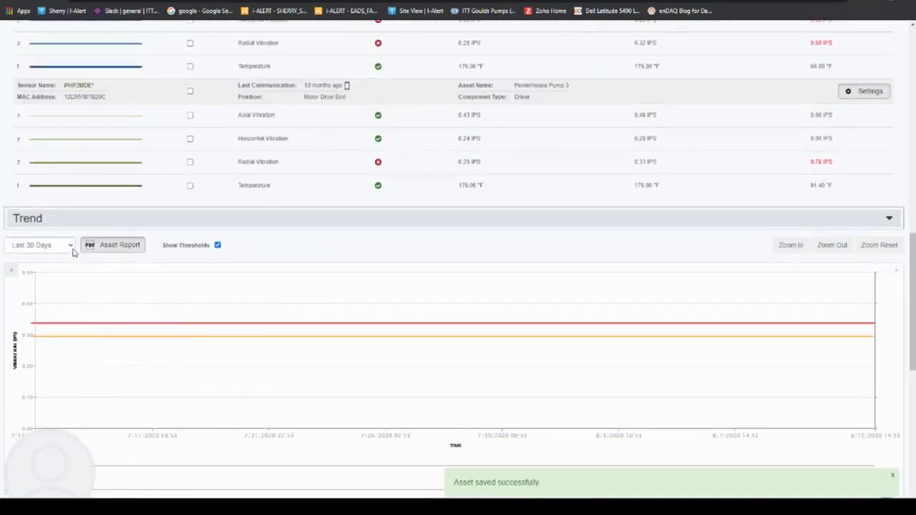
click(71, 246)
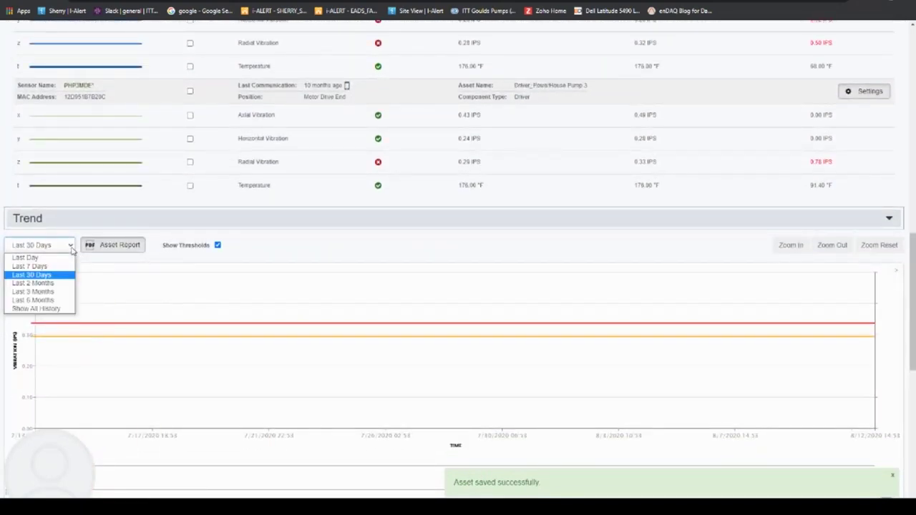
click(61, 309)
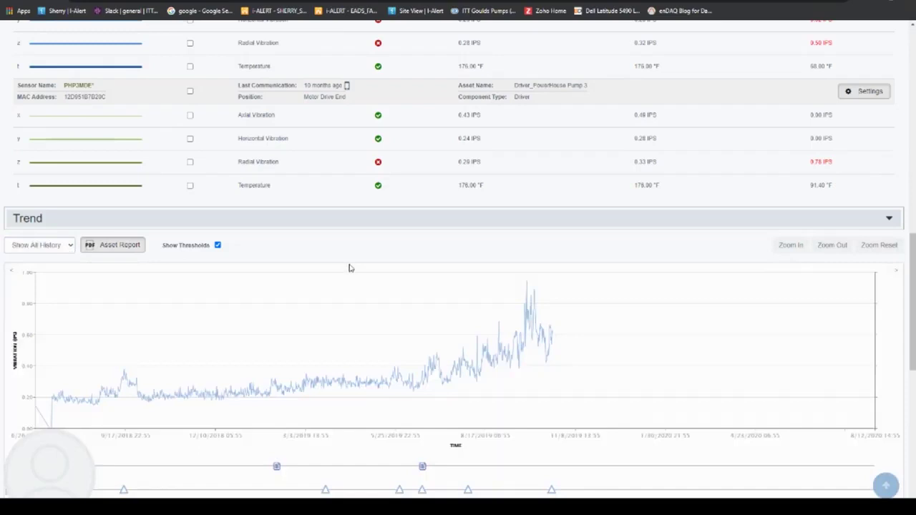
scroll(350, 268, down, 1)
scroll(349, 267, down, 1)
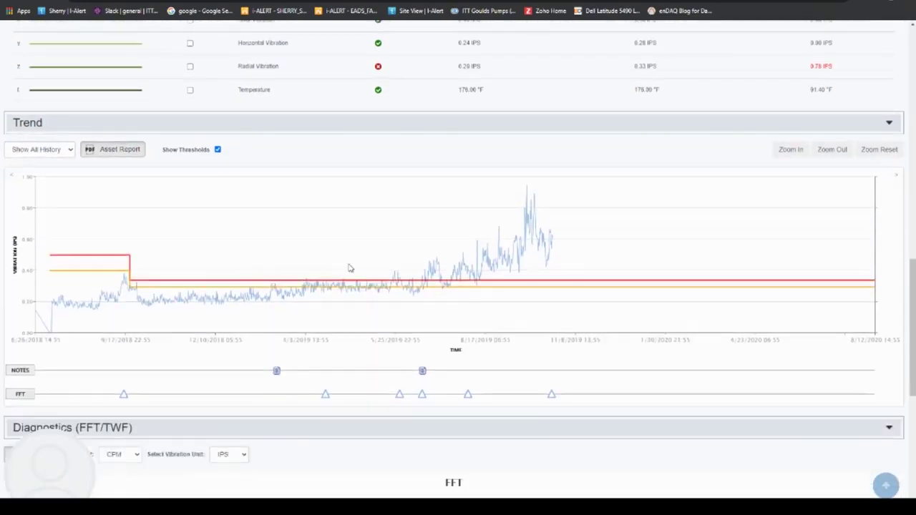
Zoom the trend into 2019 and load the 08/01/2019 axial FFT spectrum
mouse_move(354, 270)
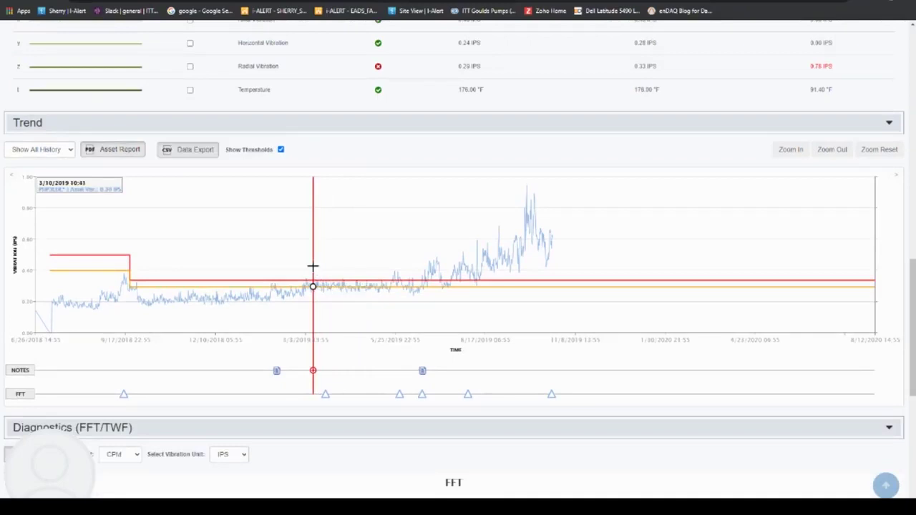
mouse_move(313, 266)
mouse_down()
mouse_move(427, 370)
mouse_move(485, 384)
mouse_up()
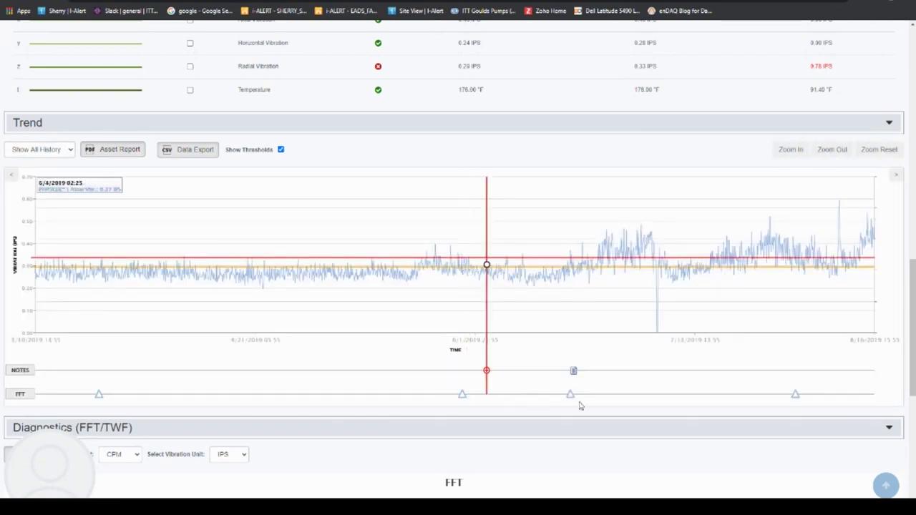
click(795, 396)
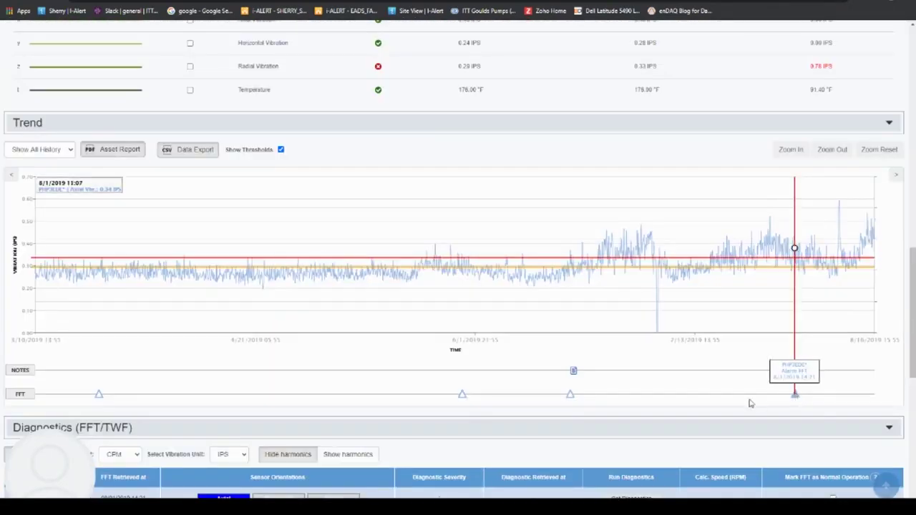
scroll(733, 399, down, 2)
scroll(728, 395, down, 2)
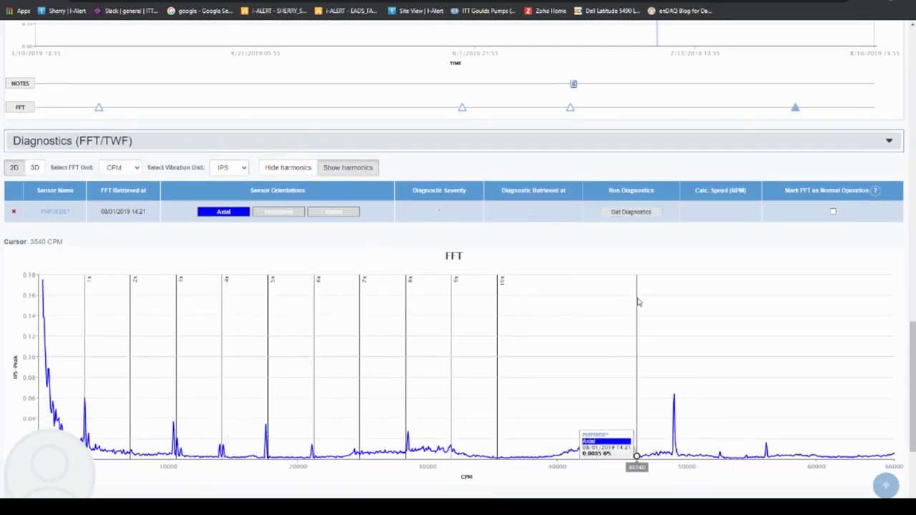
scroll(638, 301, up, 1)
Run diagnostics on the 08/01/2019 axial FFT, showing motor and pump roller bearing wear as Serious
click(638, 262)
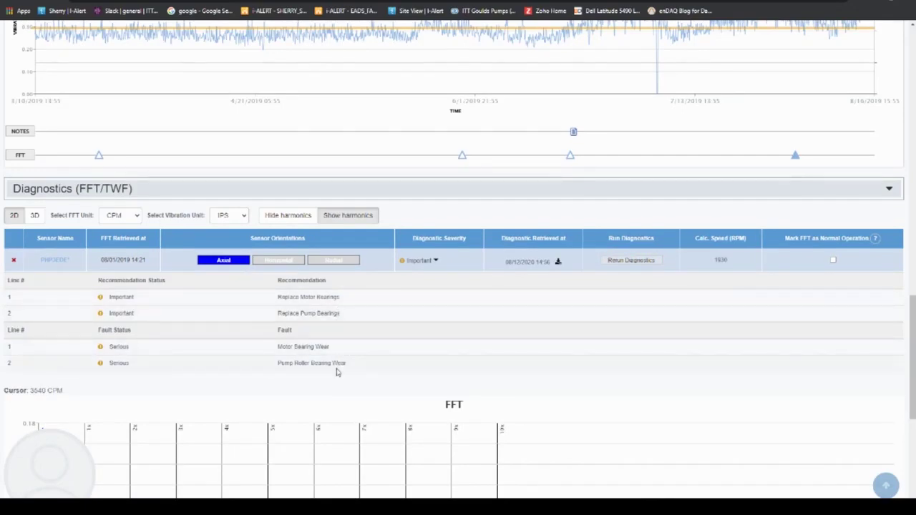
scroll(436, 371, up, 2)
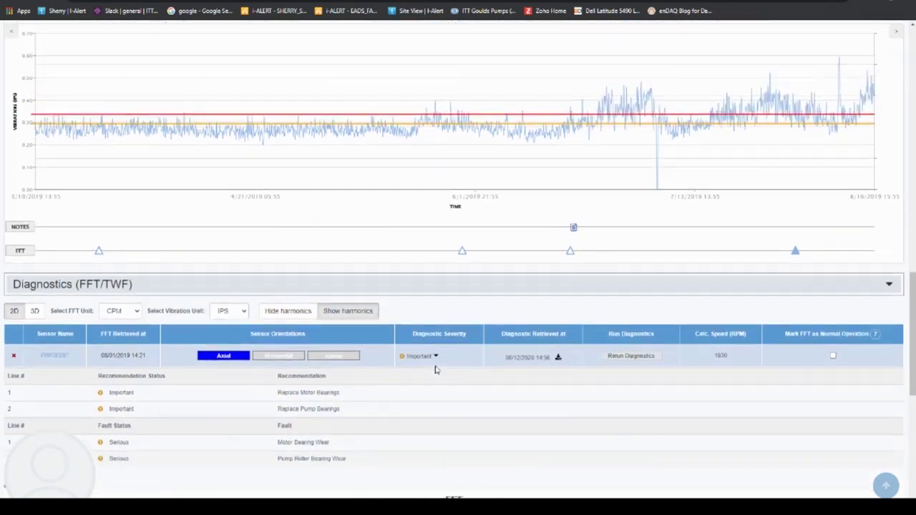
scroll(436, 371, up, 1)
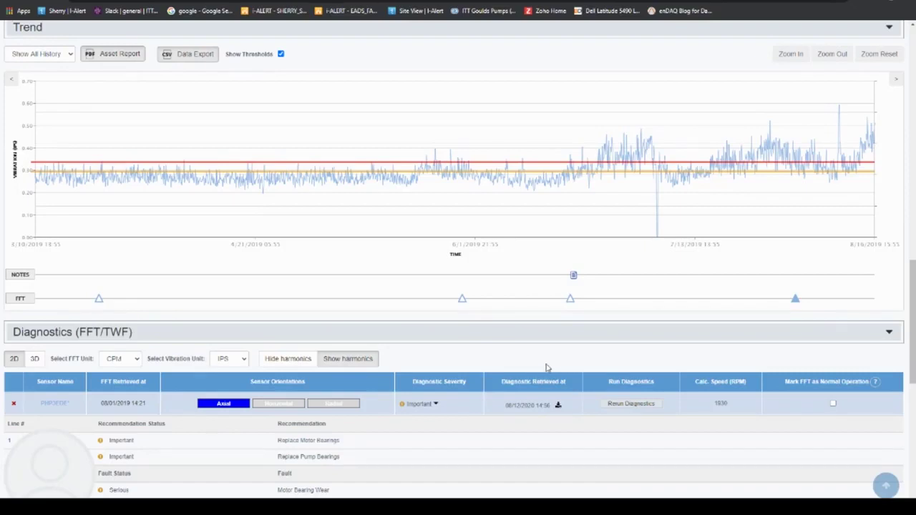
Add the 3/22, 5/30 and 6/19/2019 FFTs from the trend chart to the comparison table
click(99, 302)
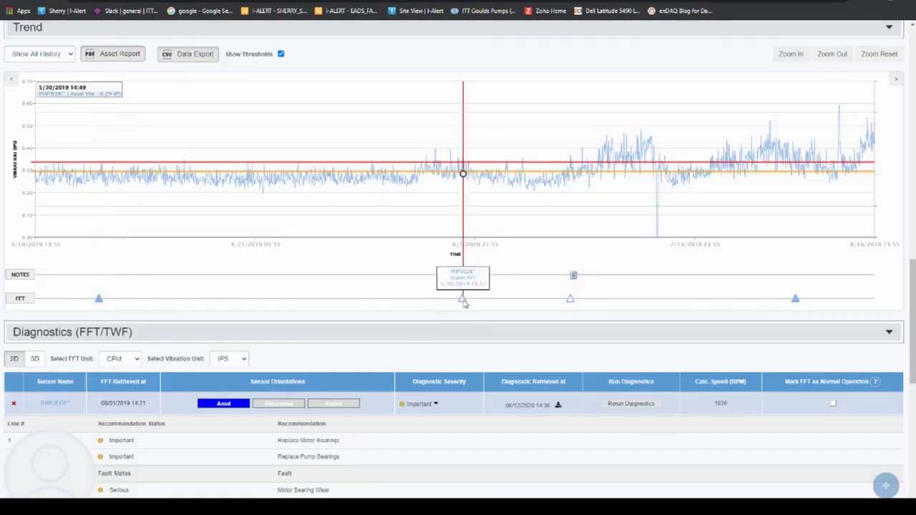
click(463, 301)
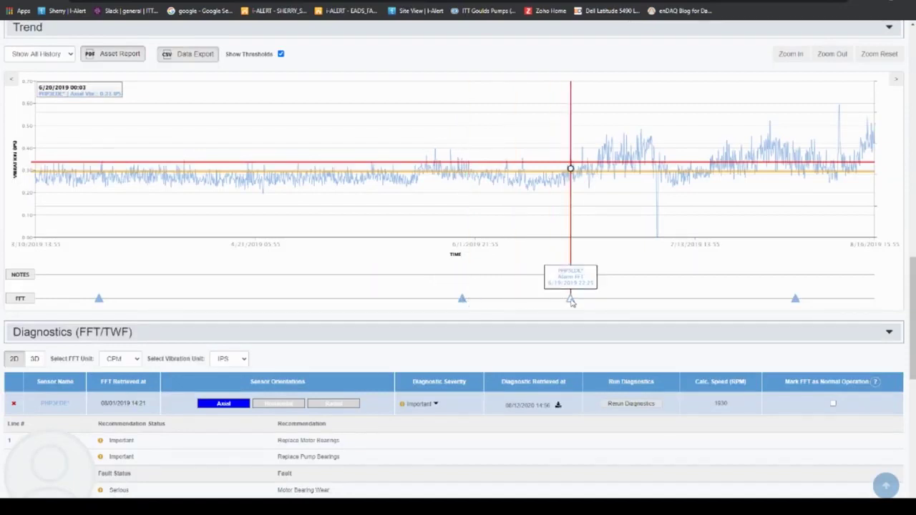
click(570, 300)
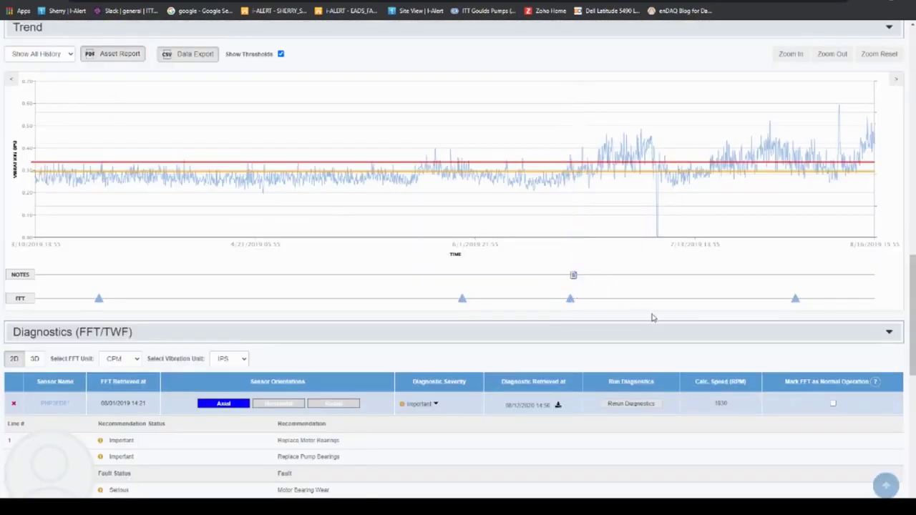
Mark the 03/22, 05/30 and 06/19/2019 FFTs as normal operation baselines
scroll(644, 329, down, 3)
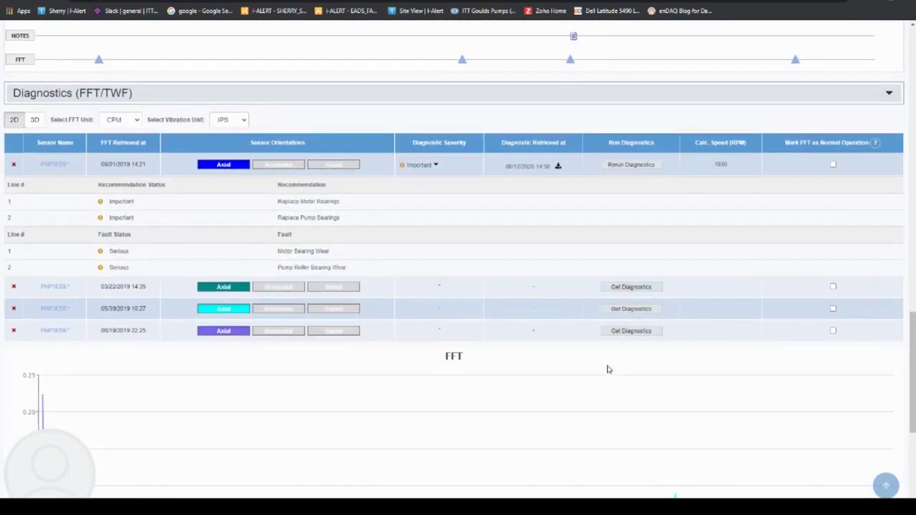
click(833, 287)
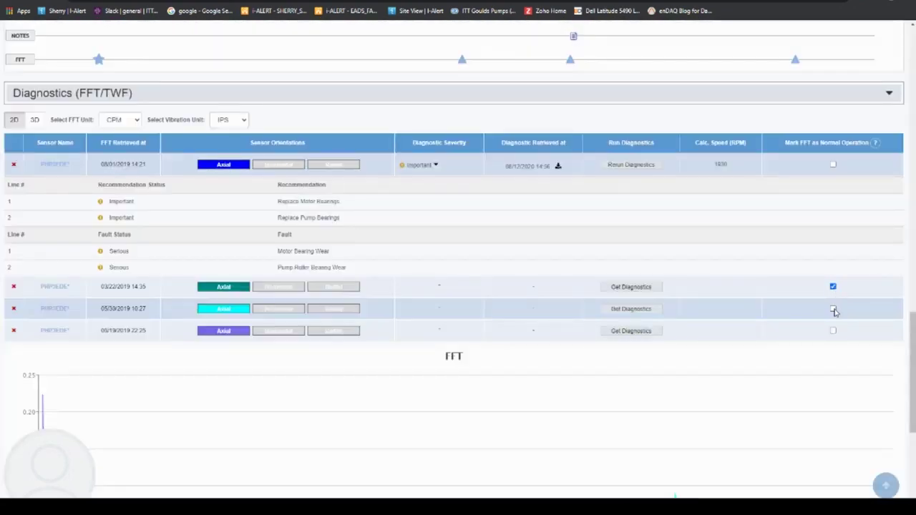
click(833, 309)
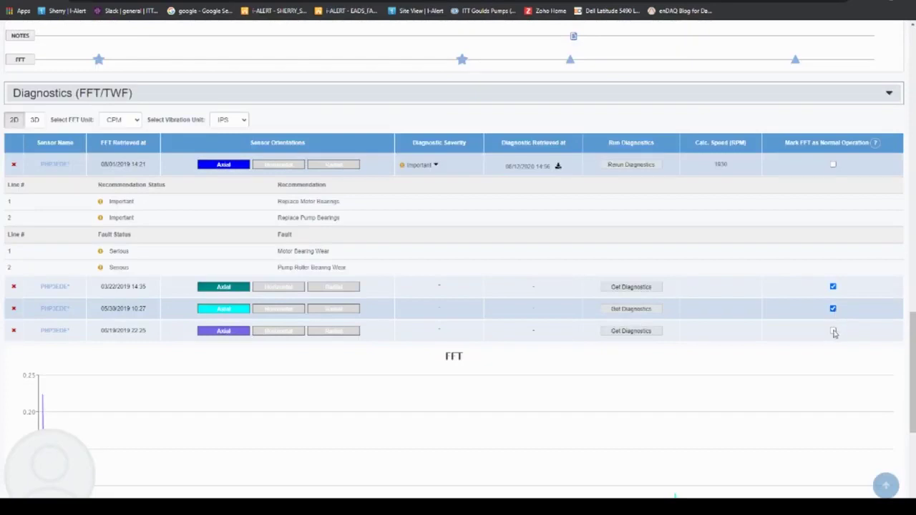
click(833, 332)
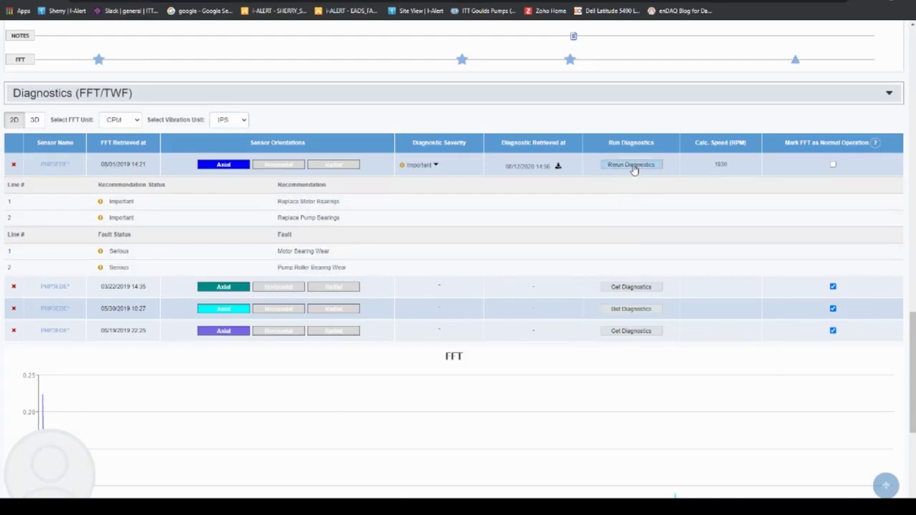
Rerun 08/01/2019 diagnostics: only motor bearing replacement remains, pump roller bearing wear now Slight
click(633, 167)
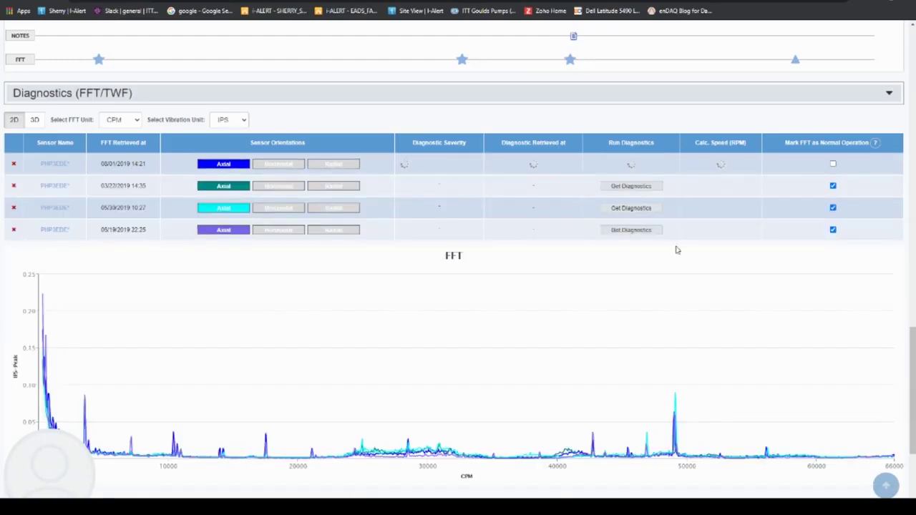
mouse_move(771, 323)
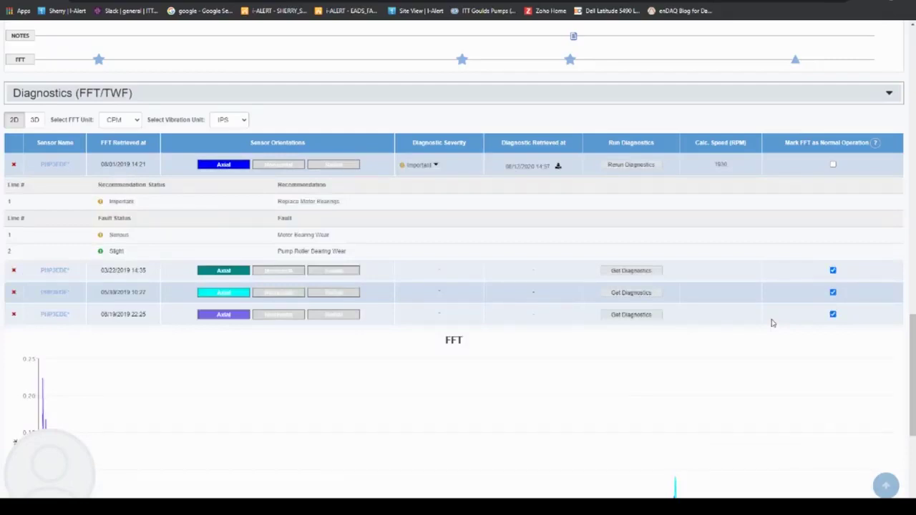
scroll(412, 150, up, 2)
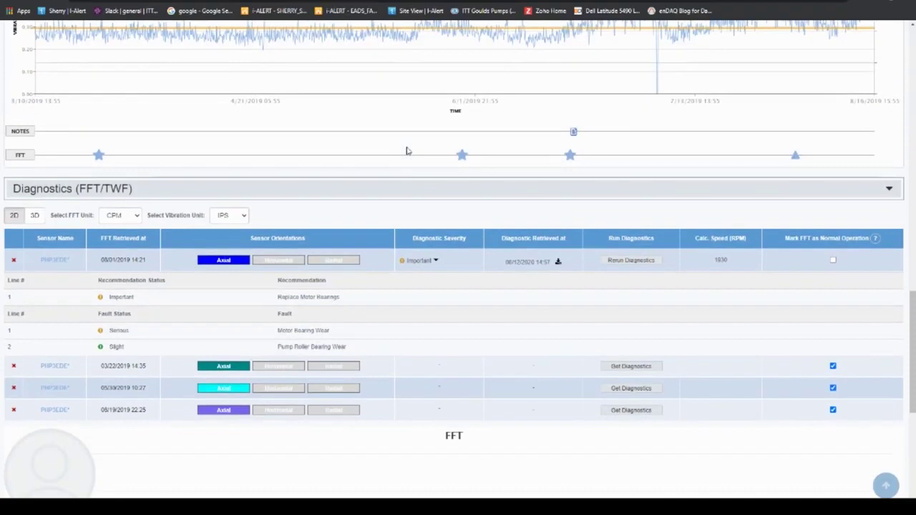